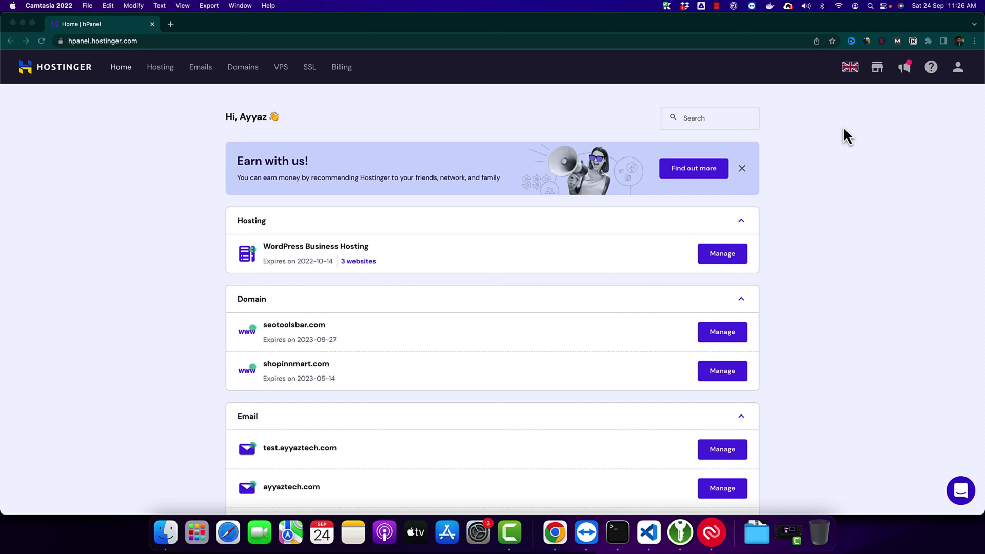
Step: Preview the local Freelancer Bootstrap site at 127.0.0.1:5500 and check its index.html in VS Code
key("ctrl+alt+k")
left_click(156, 168)
key("super+grave")
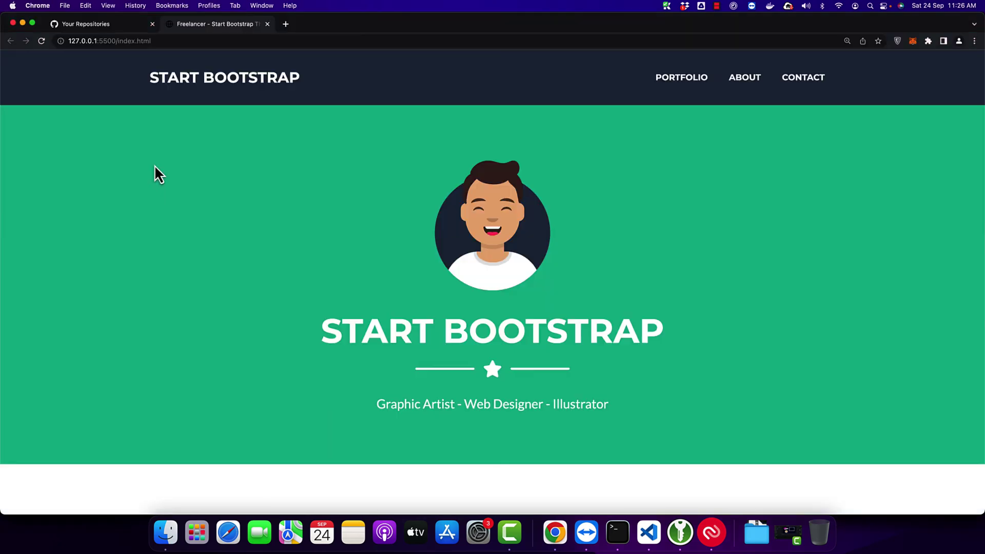
scroll(196, 145, "down", 20)
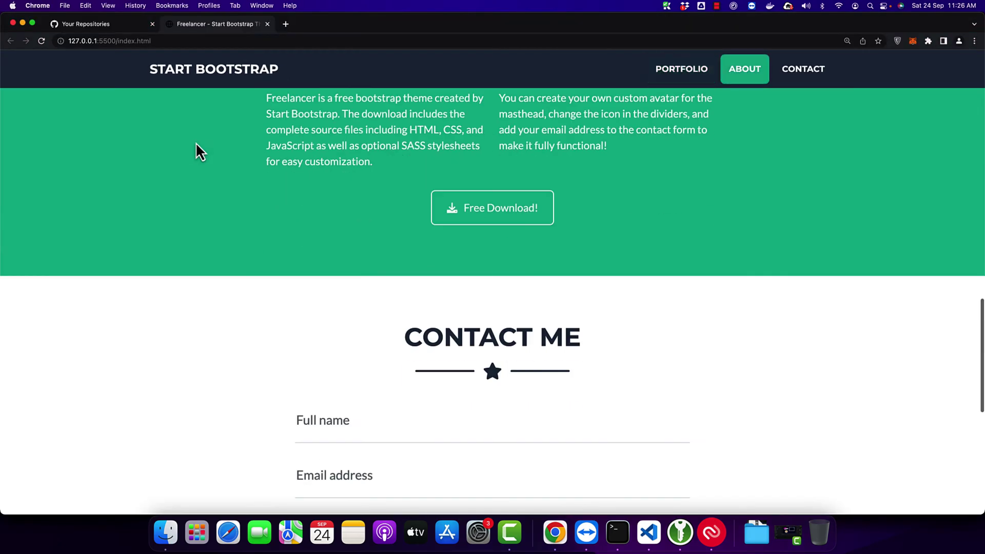
scroll(195, 143, "up", 20)
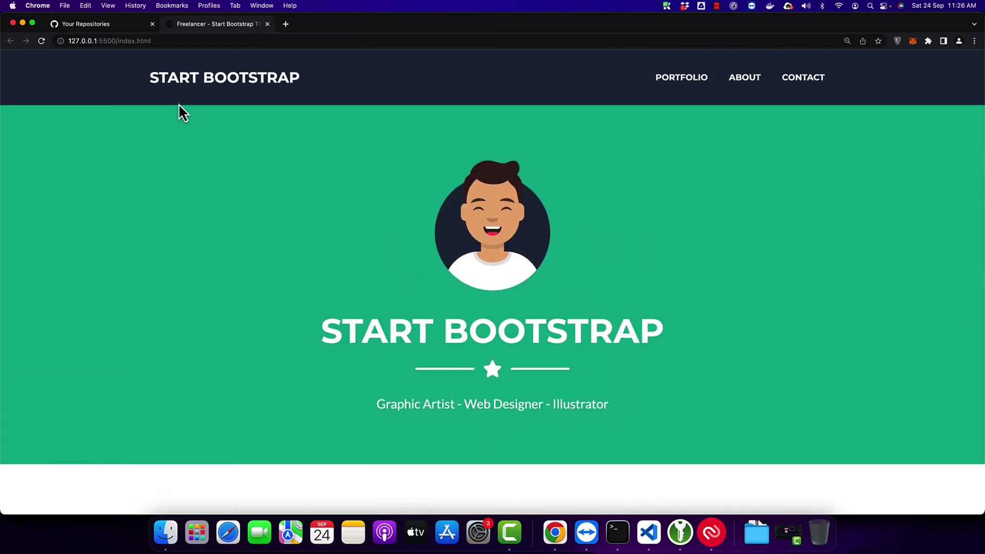
key("super+grave")
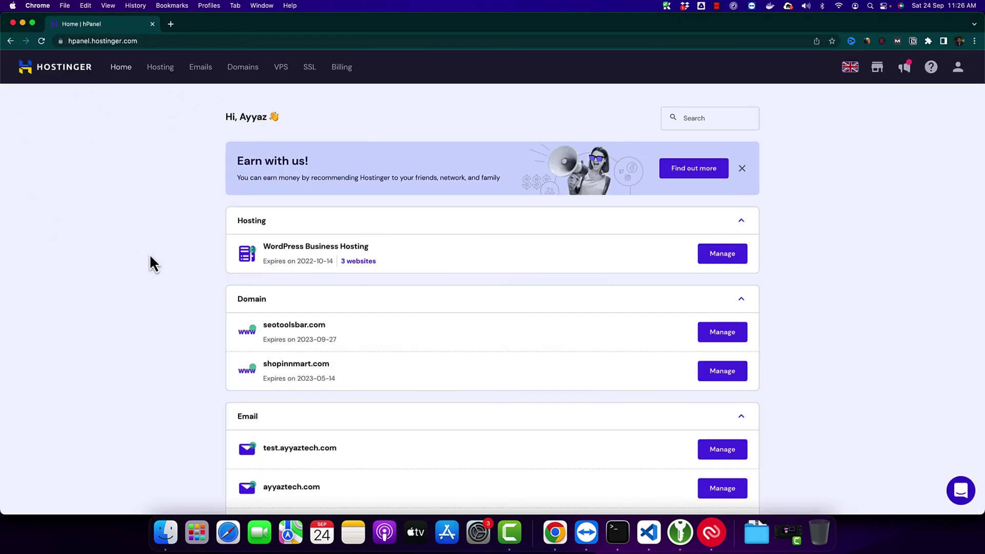
key("super+grave")
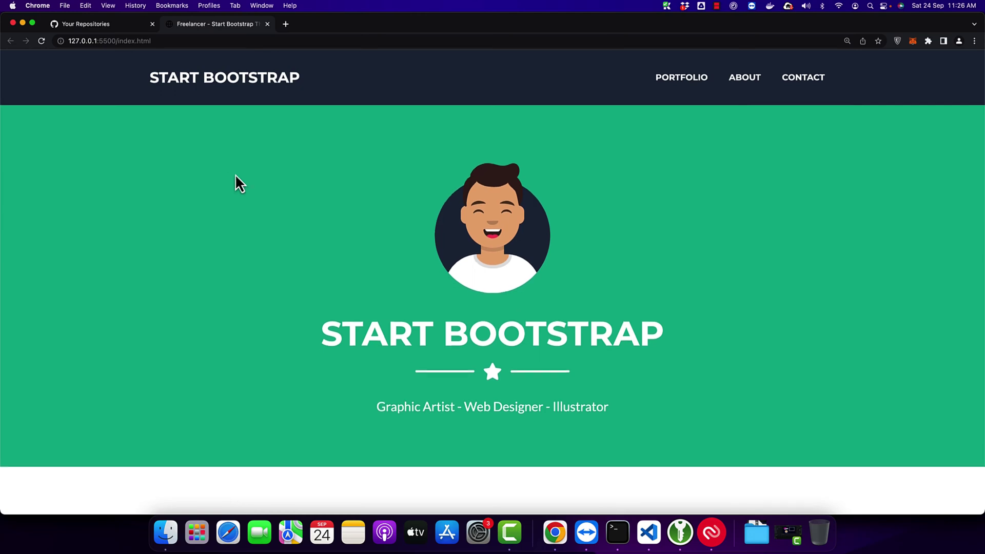
scroll(262, 253, "down", 20)
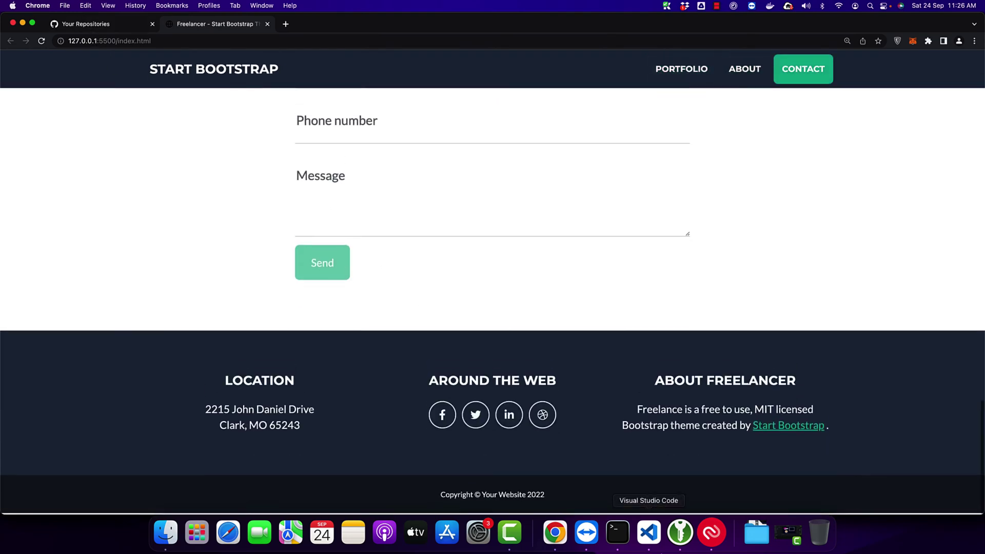
key("super+Tab")
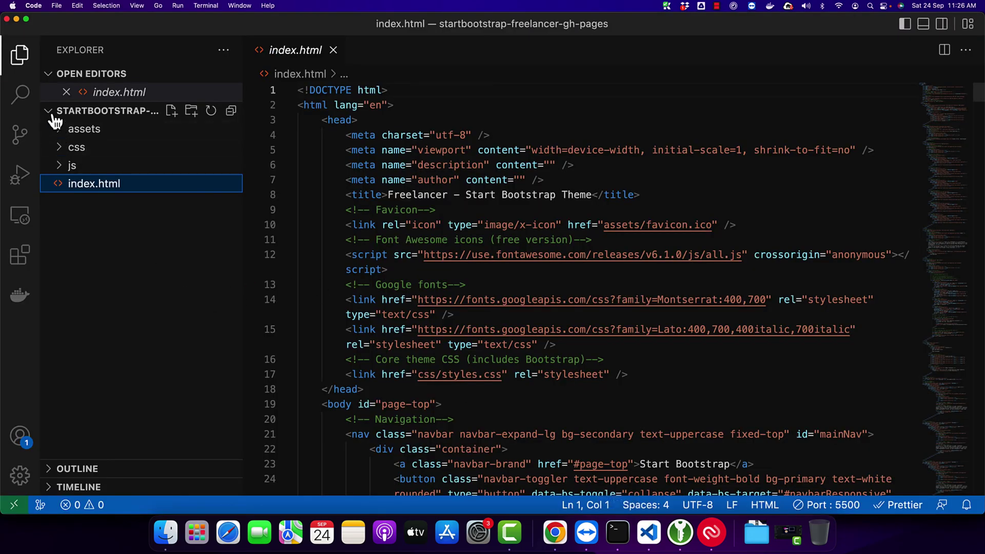
key("super+Tab")
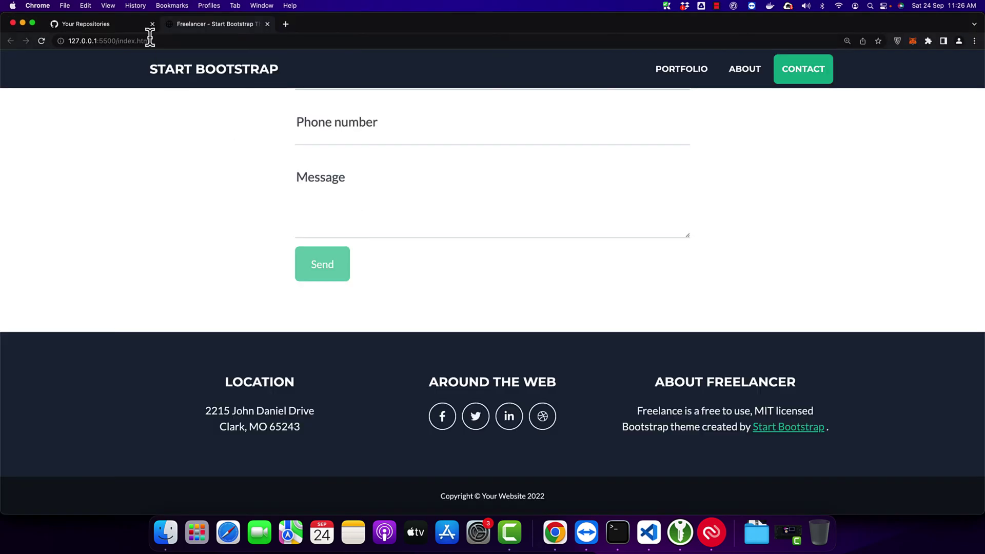
Step: Create a new public GitHub repository named 'static website'
left_click(102, 26)
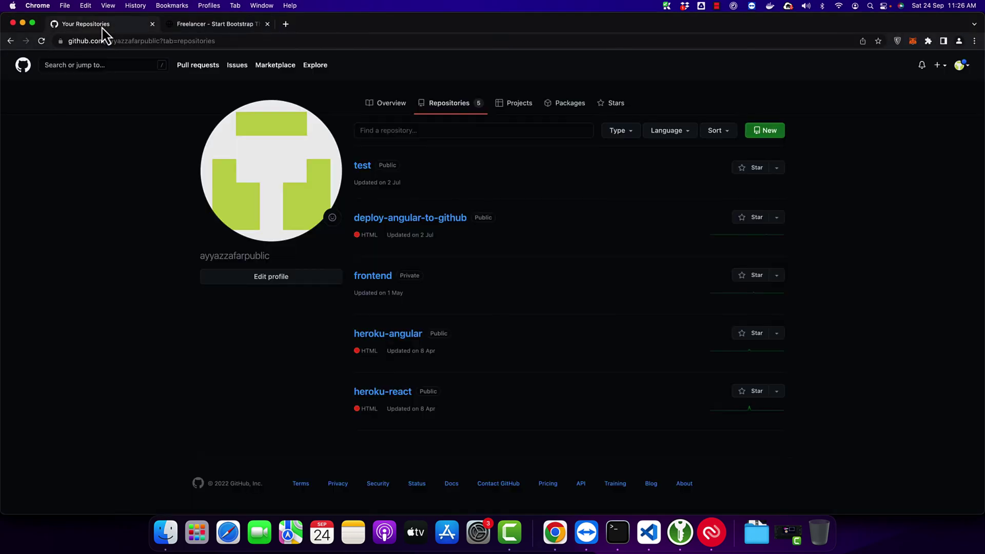
left_click(760, 134)
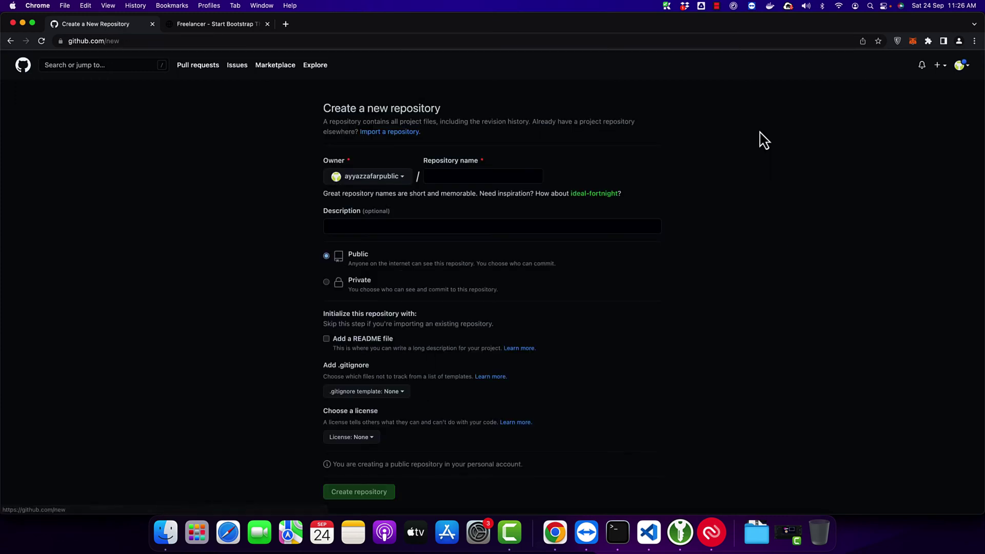
left_click(449, 177)
type("static")
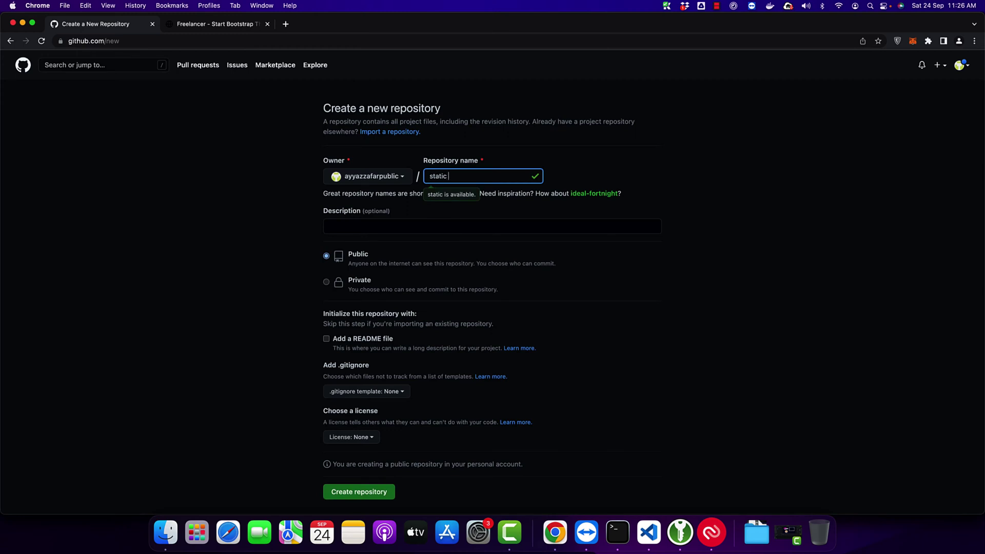
type(" website")
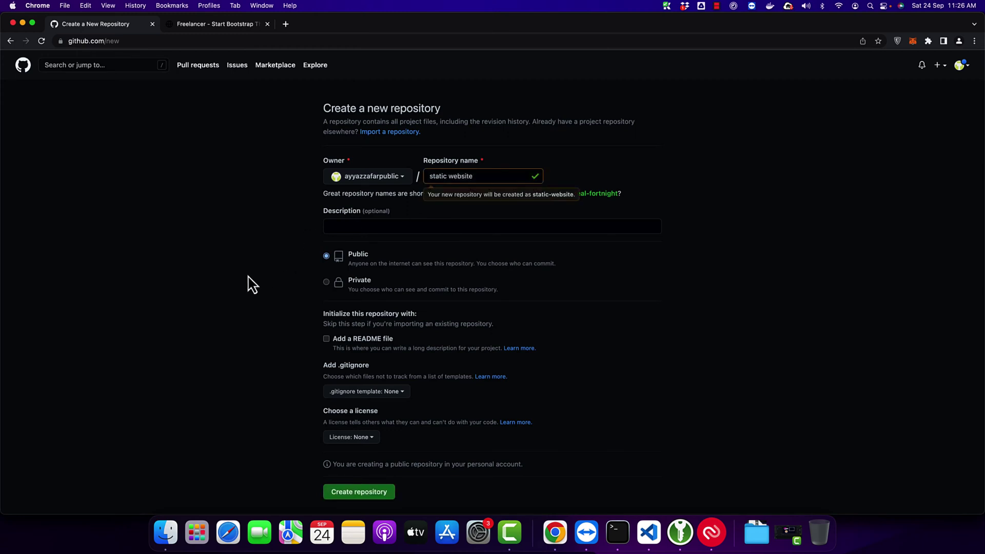
left_click(385, 495)
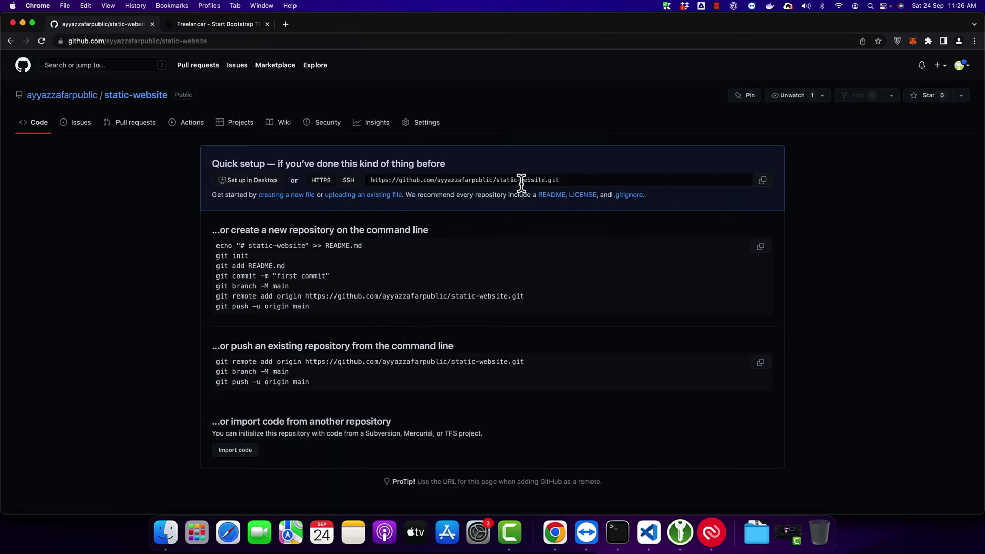
Step: Show the repository's SSH clone address in Quick setup
left_click(350, 181)
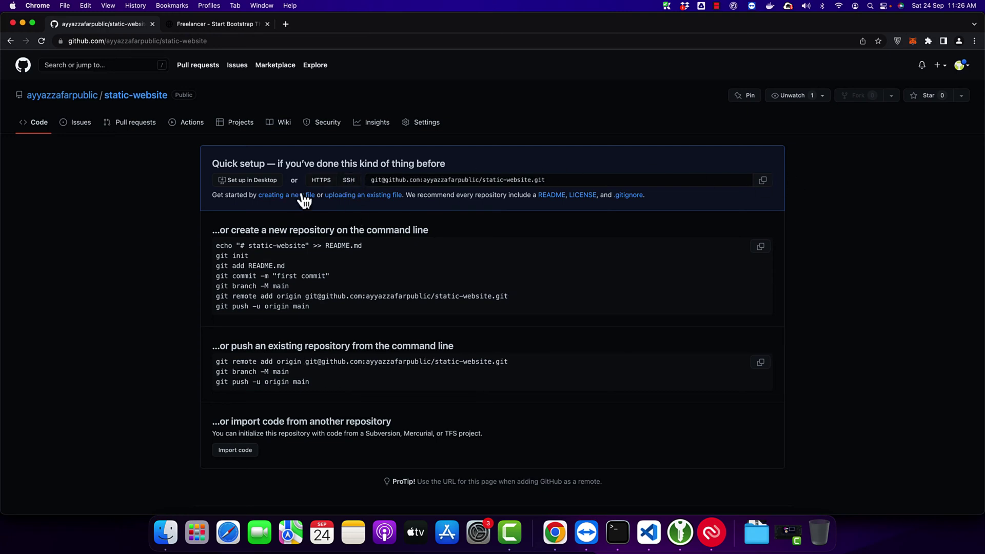
left_click(320, 180)
left_click(350, 181)
Step: Run git init in the VS Code terminal to initialise the project folder
key("super+Tab")
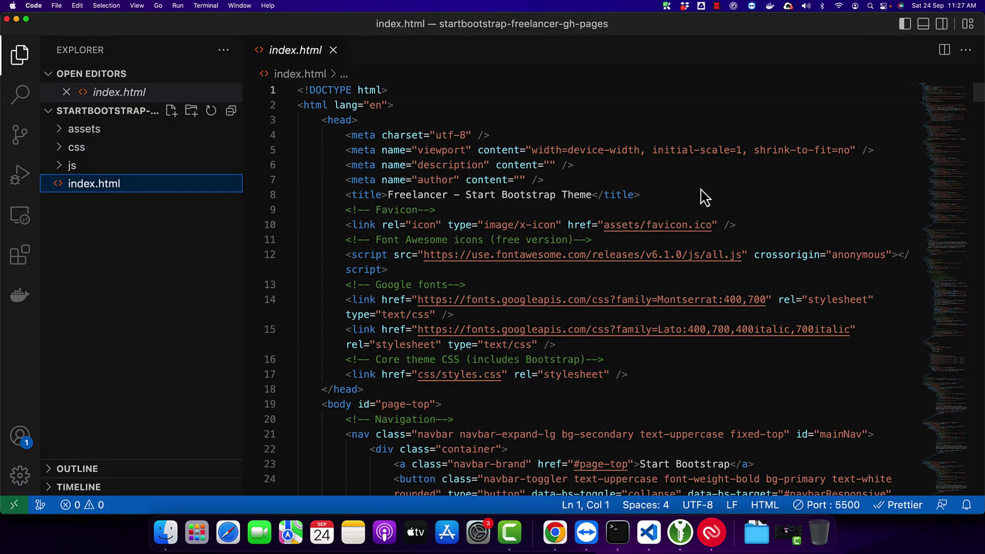
key("ctrl+grave")
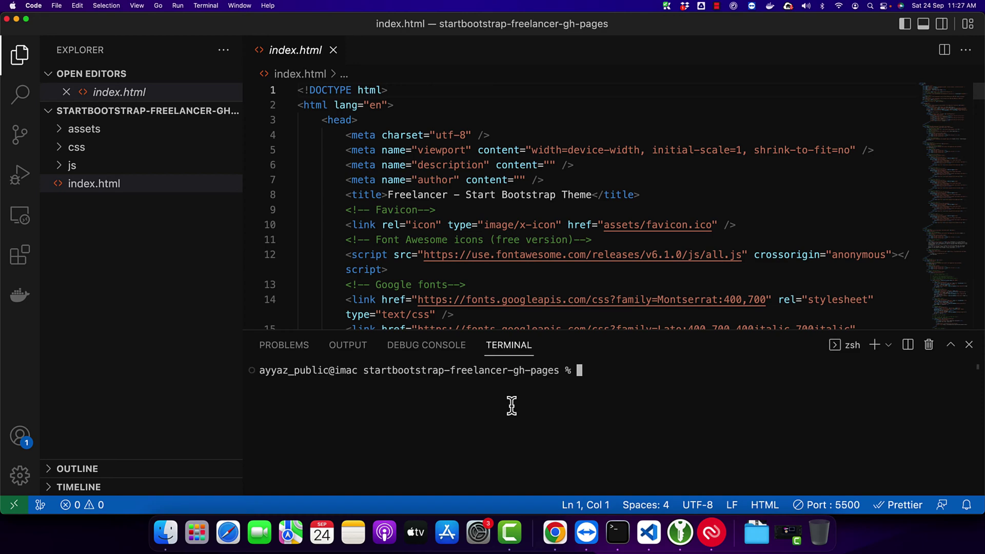
type("git init")
key("Return")
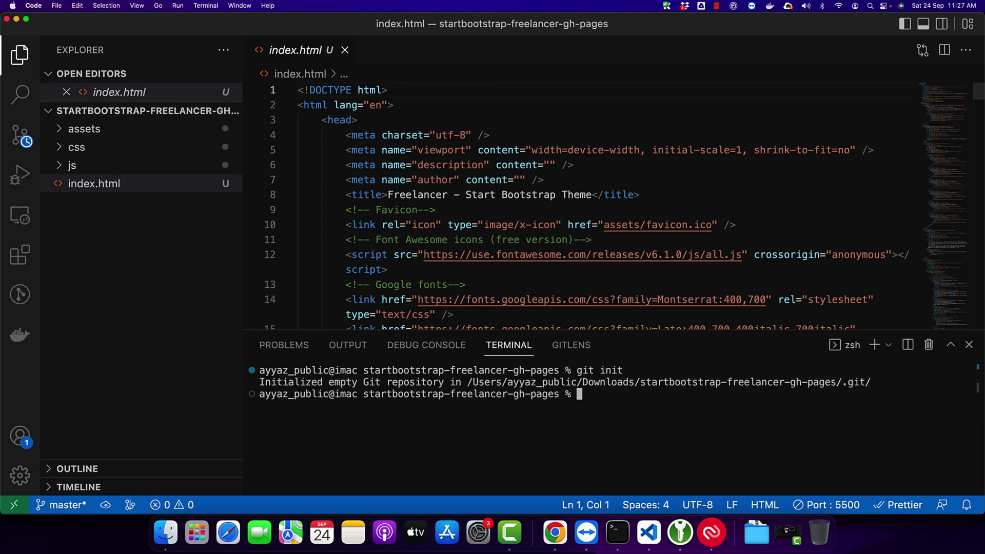
Step: Add the pasted static-website SSH address as the origin remote
type("git remote add origin")
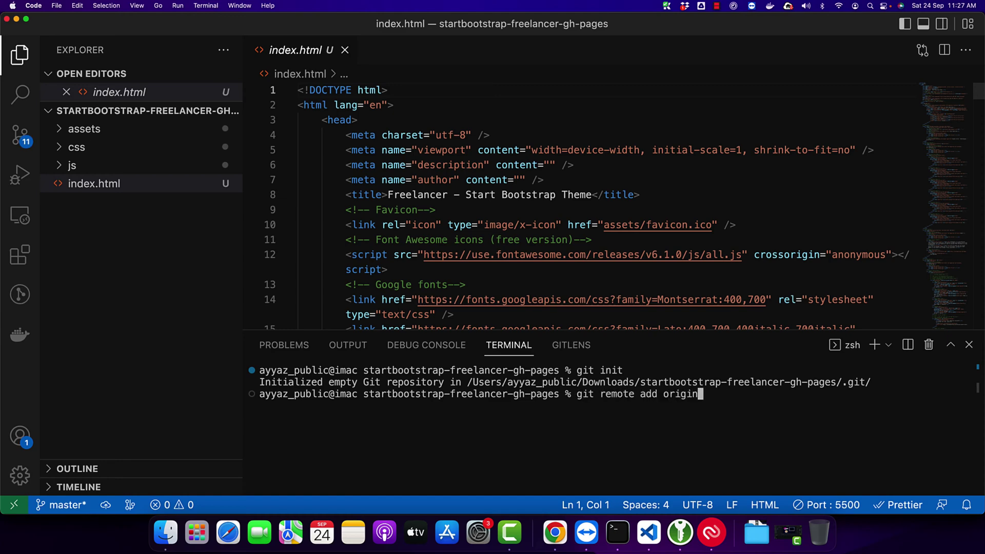
key("super+v")
key("Return")
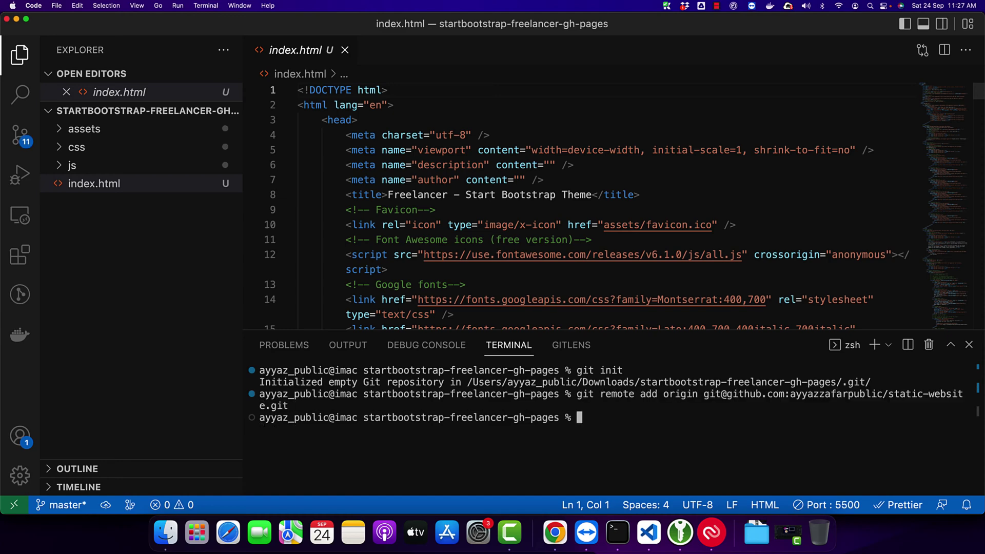
key("super+Tab")
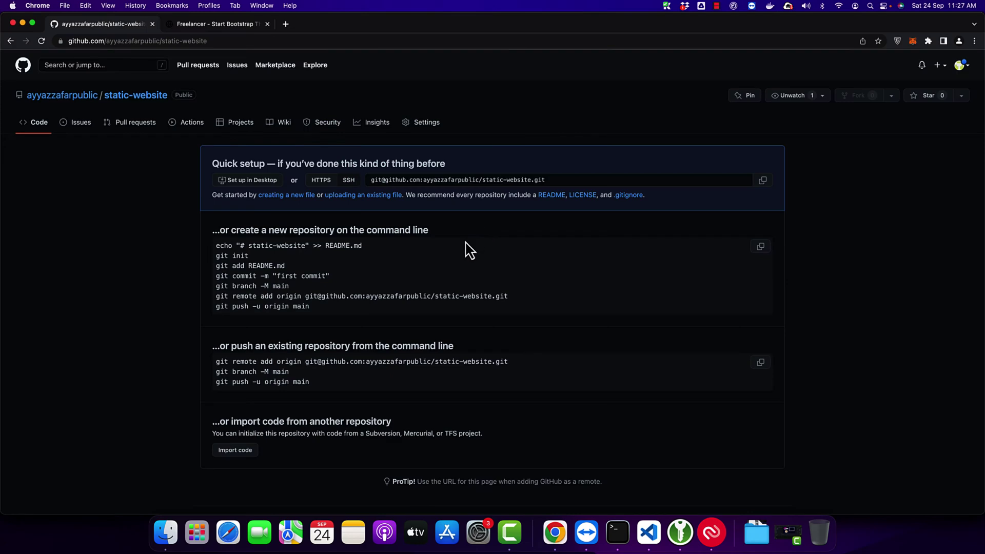
key("super+Tab")
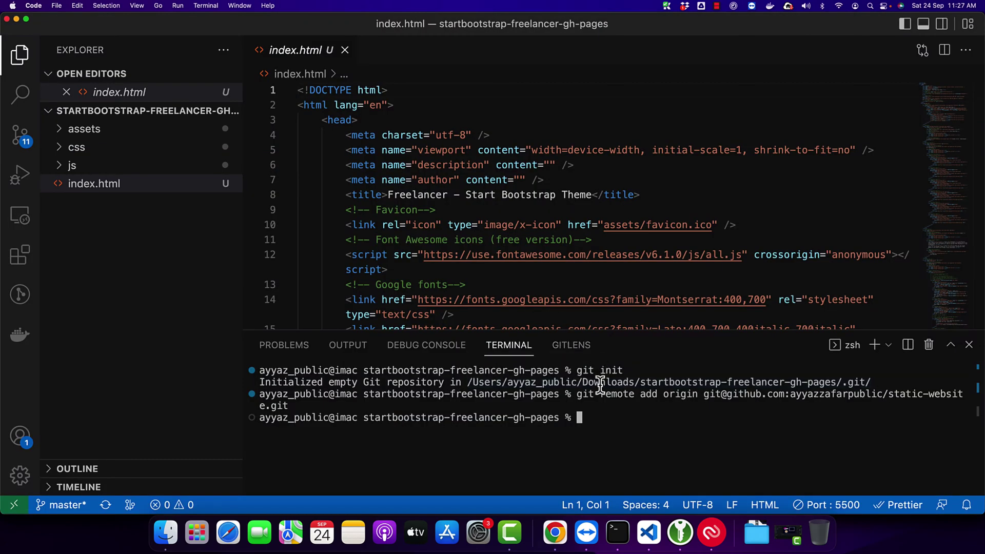
Step: Stage all 11 files and commit them with the message 'all files', pushing master to origin
type("g")
left_click(20, 135)
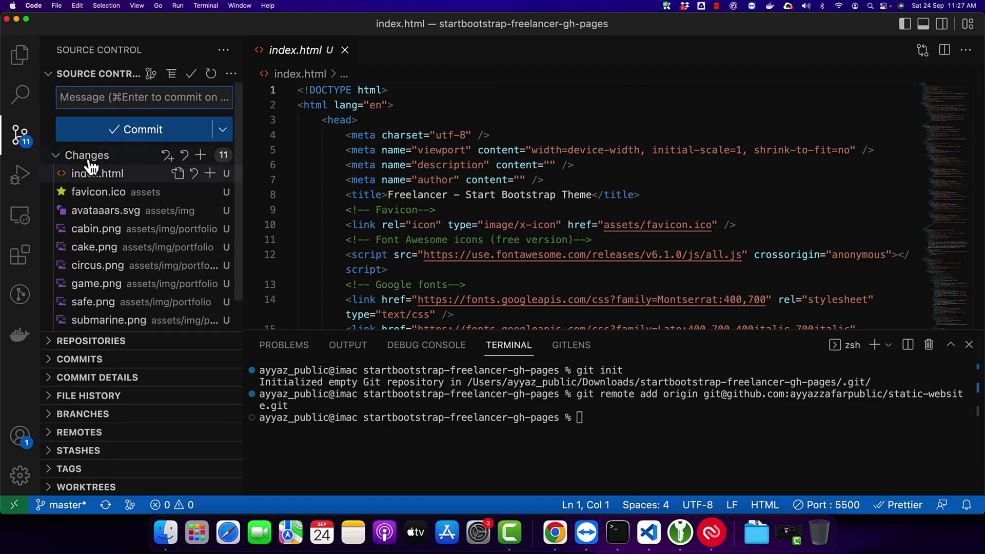
left_click(201, 155)
left_click(114, 100)
type("all files")
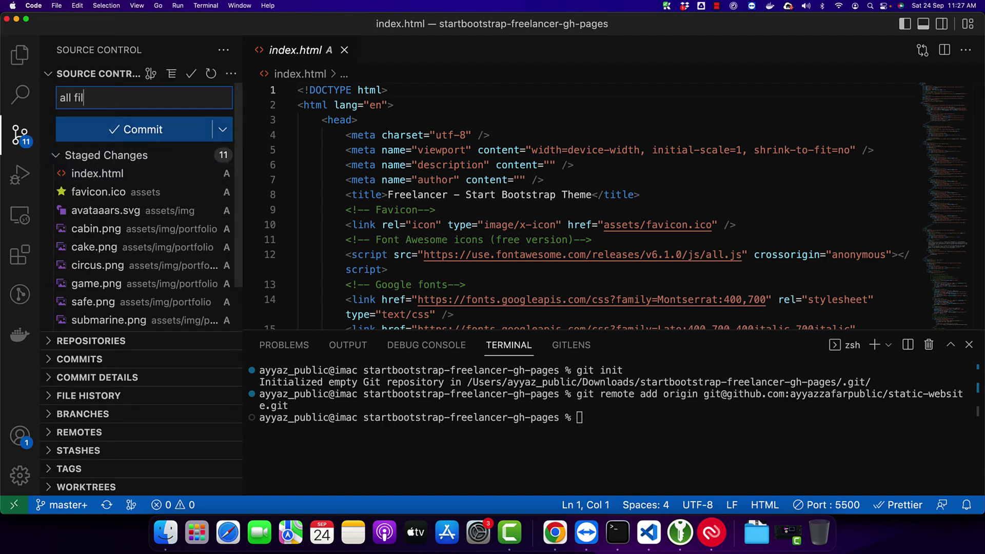
left_click(134, 130)
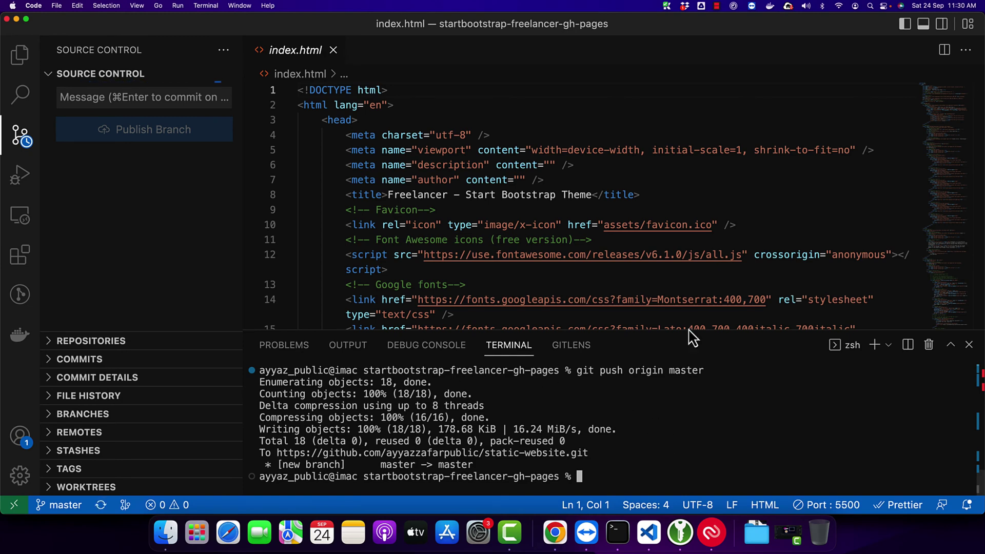
key("super+Tab")
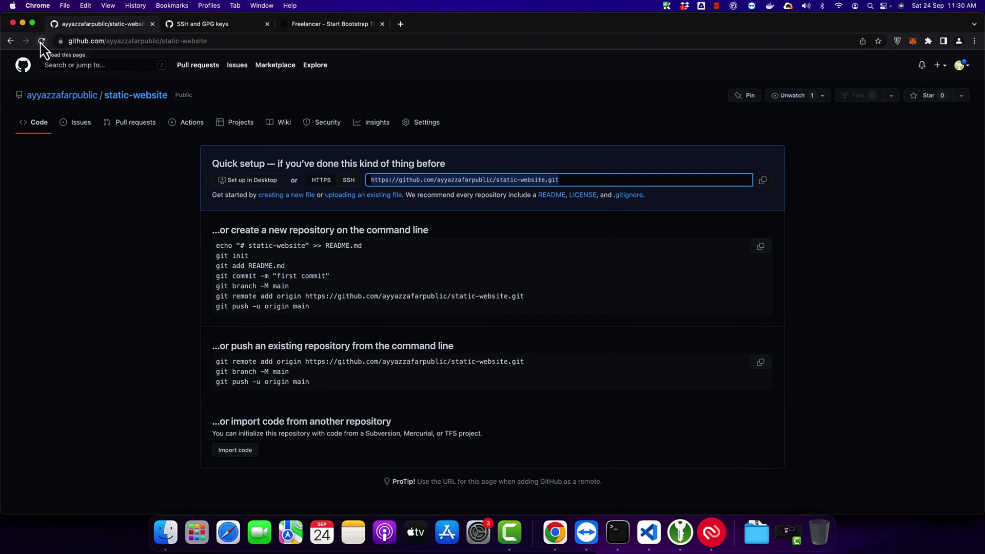
Step: Reload static-website to confirm assets, css, js and index.html, then close the SSH and GPG keys tab
left_click(42, 41)
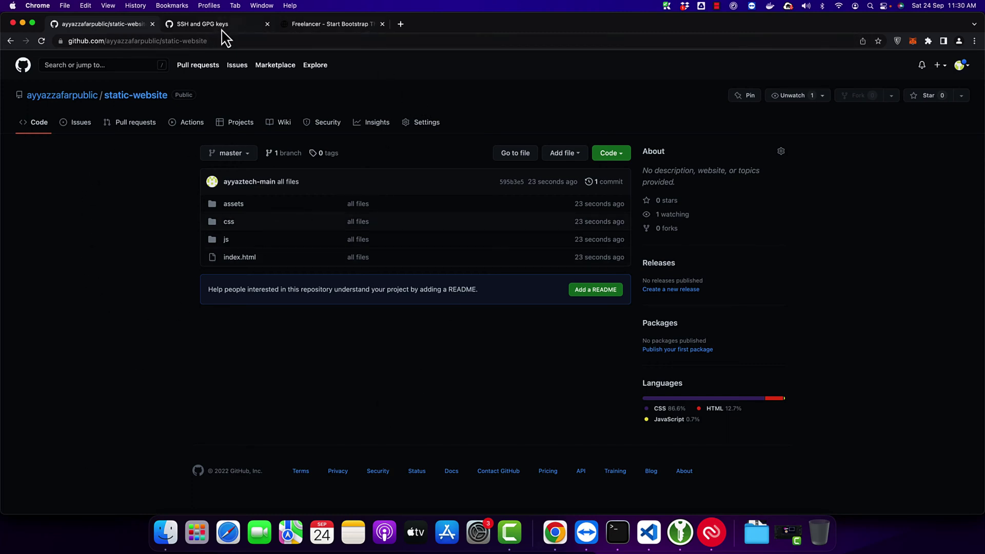
left_click(267, 24)
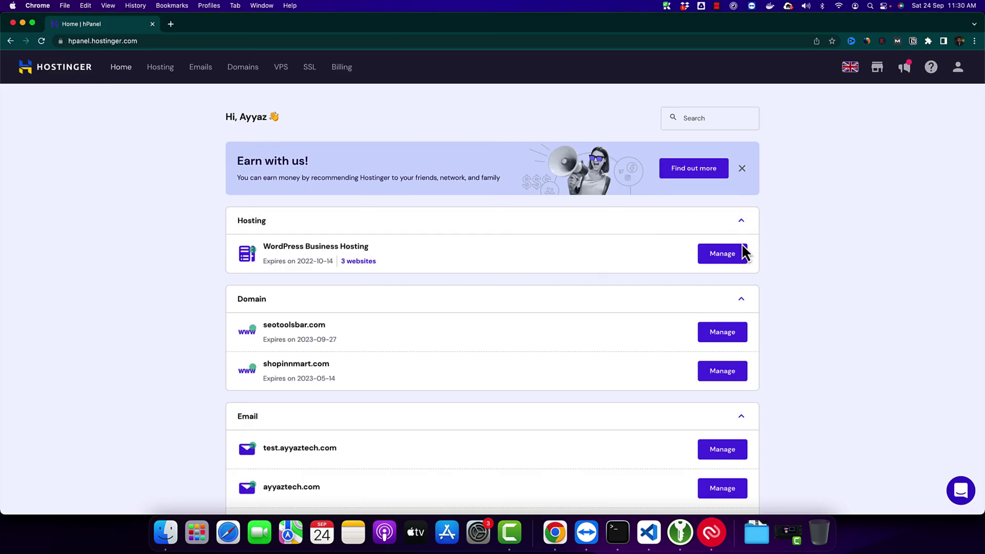
Step: Go from the ayyaztech.com hosting overview to Advanced > GIT and focus the Repository field
left_click(724, 261)
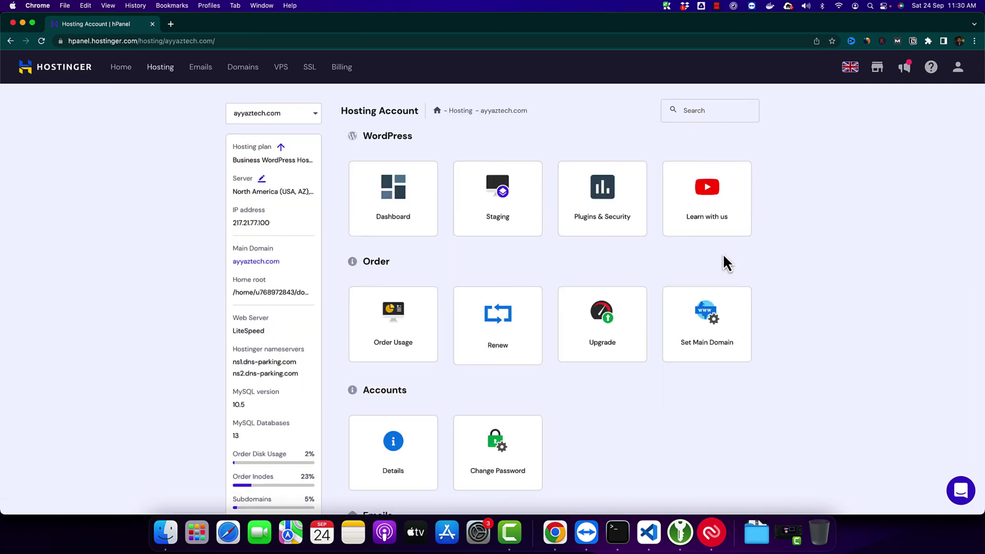
scroll(690, 304, "down", 8)
scroll(690, 304, "down", 15)
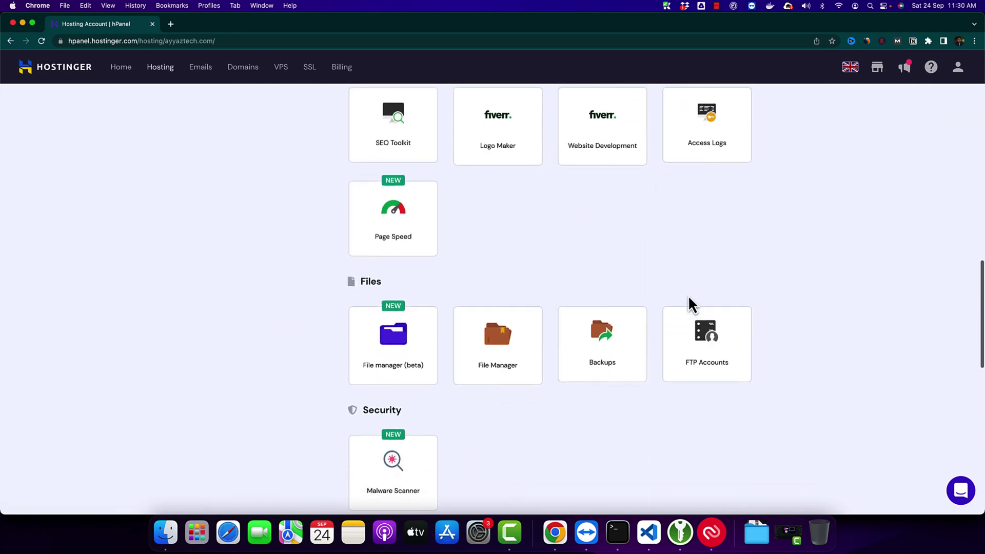
scroll(687, 295, "down", 3)
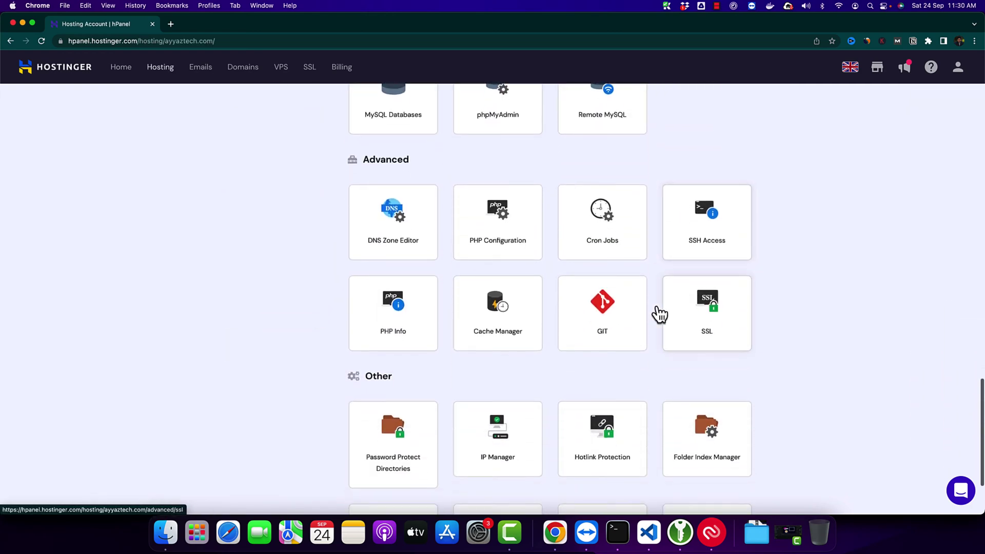
left_click(596, 337)
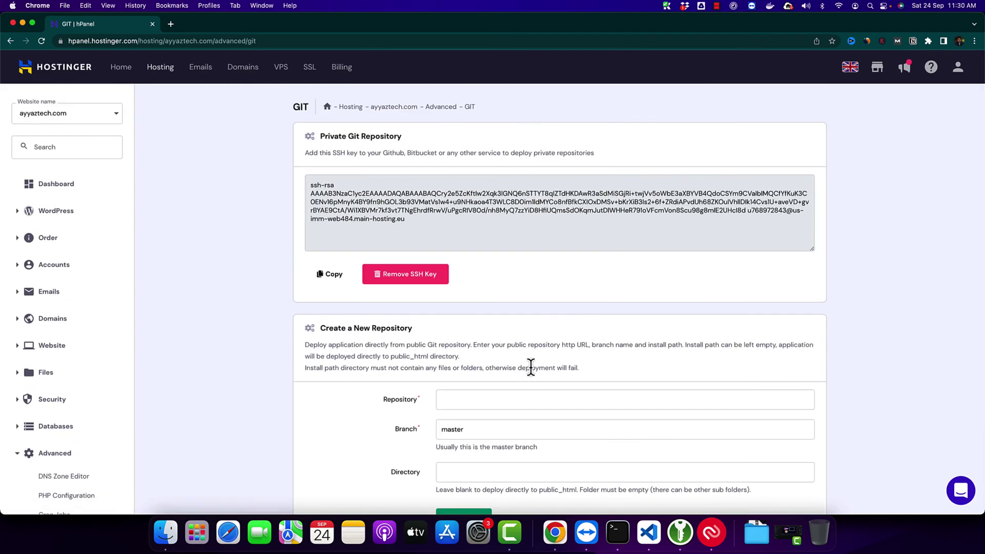
scroll(530, 367, "down", 5)
scroll(530, 366, "down", 3)
left_click_drag(314, 245, 691, 441)
left_click(514, 317)
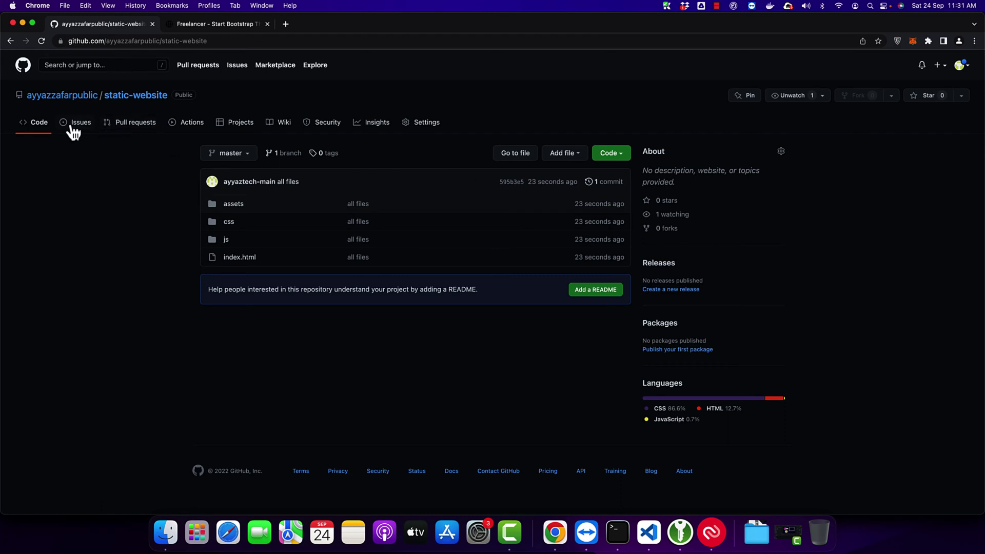
Step: Copy the static-website SSH clone address from the Code menu
left_click(622, 156)
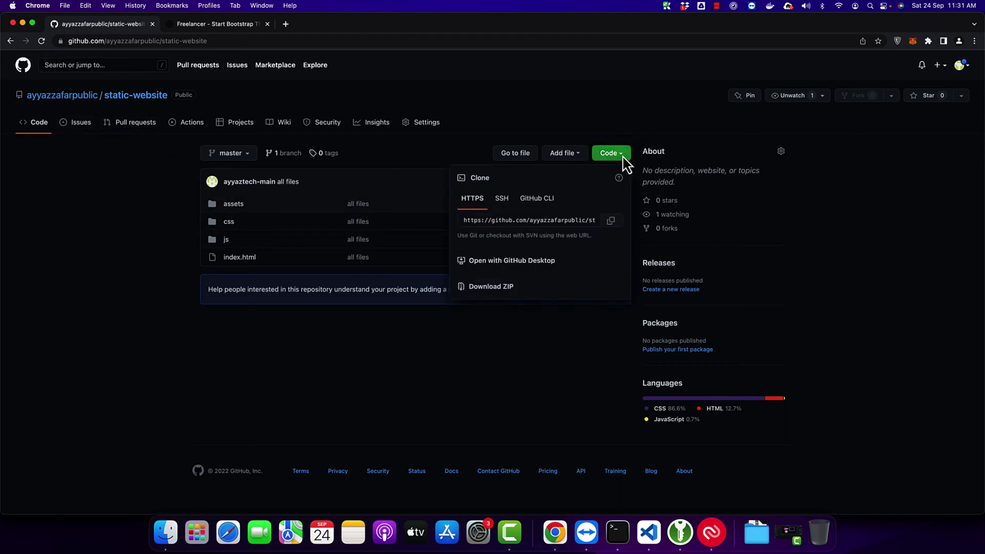
left_click(613, 223)
left_click(495, 203)
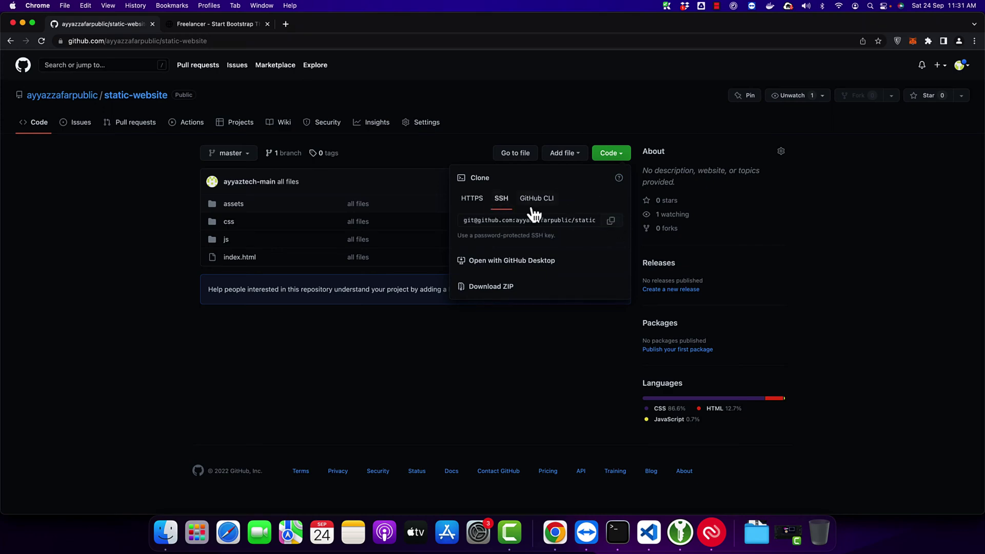
left_click(612, 222)
key("super+Tab")
key("super+Tab")
Step: Paste the SSH address into Repository and review the public_html Directory hint
key("super+grave")
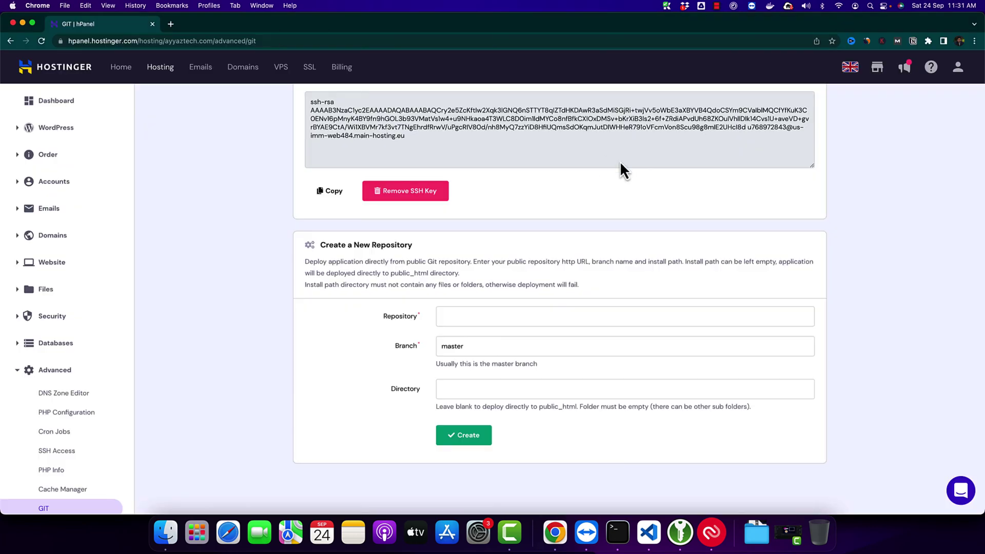
left_click(479, 315)
key("super+v")
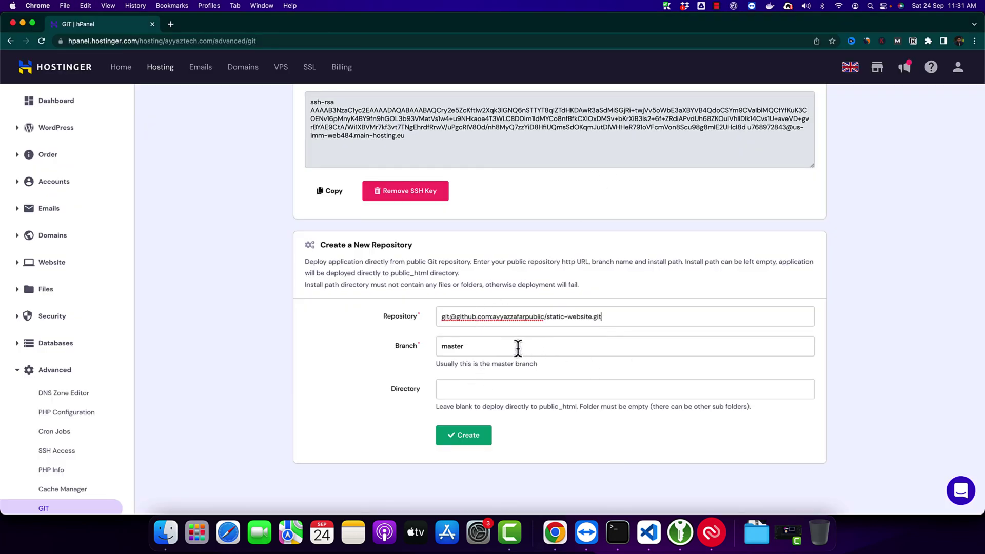
left_click(476, 391)
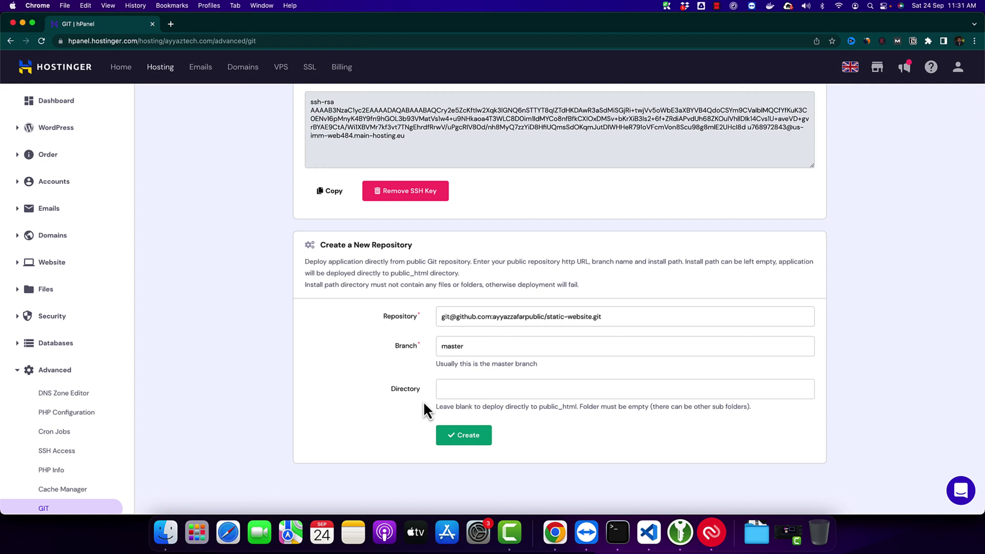
double_click(555, 408)
double_click(553, 409)
left_click_drag(577, 407, 770, 411)
left_click(771, 411)
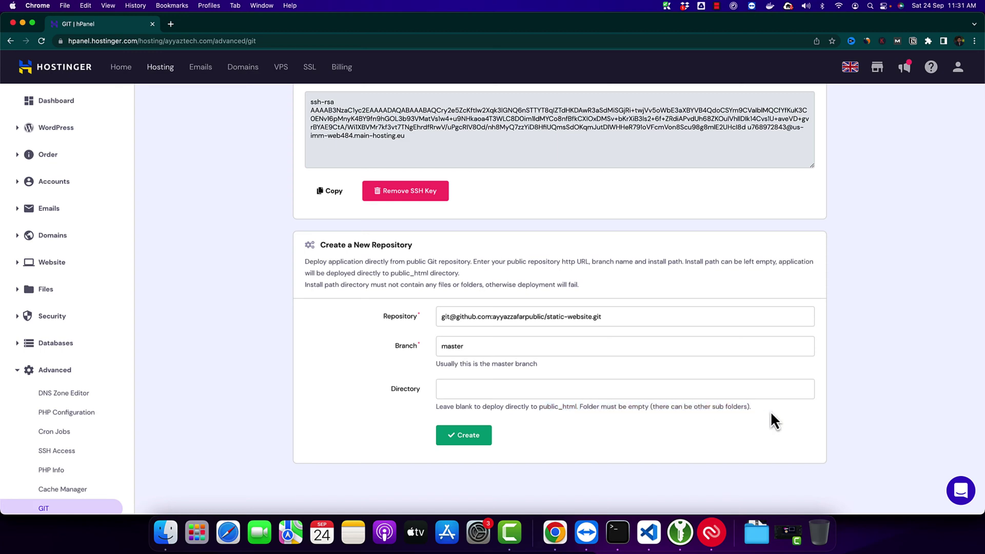
double_click(546, 409)
left_click(546, 409)
Step: Check what test.ayyaztech.com currently shows in a new tab
left_click(172, 24)
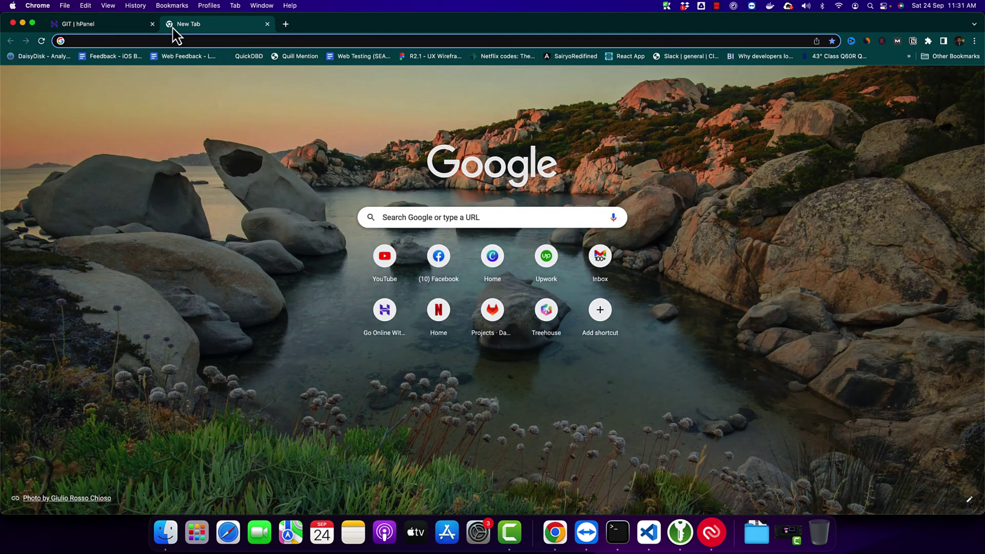
type("test.ay")
key("Return")
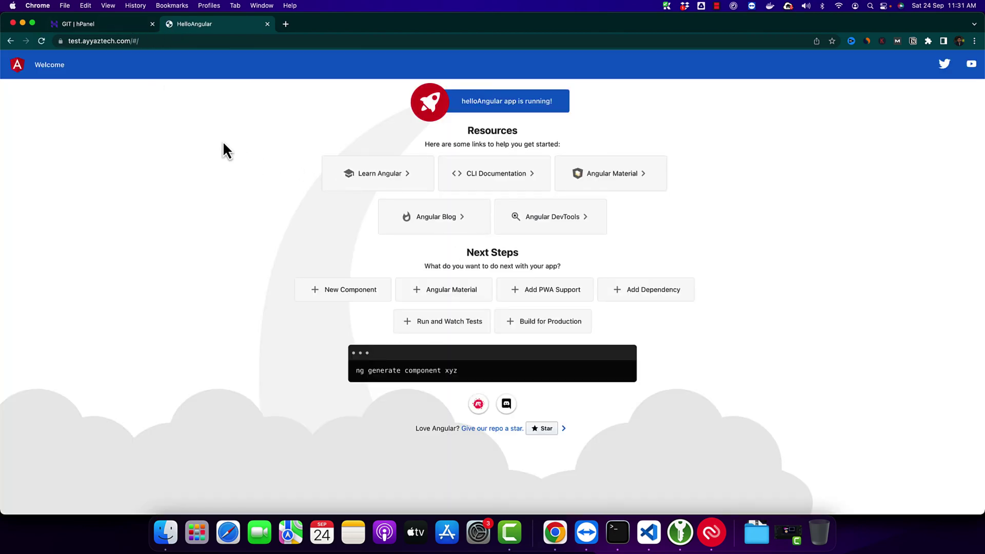
left_click_drag(222, 146, 704, 397)
left_click(704, 398)
Step: Enter test as the Directory and try creating the deployment, which is refused
left_click(103, 24)
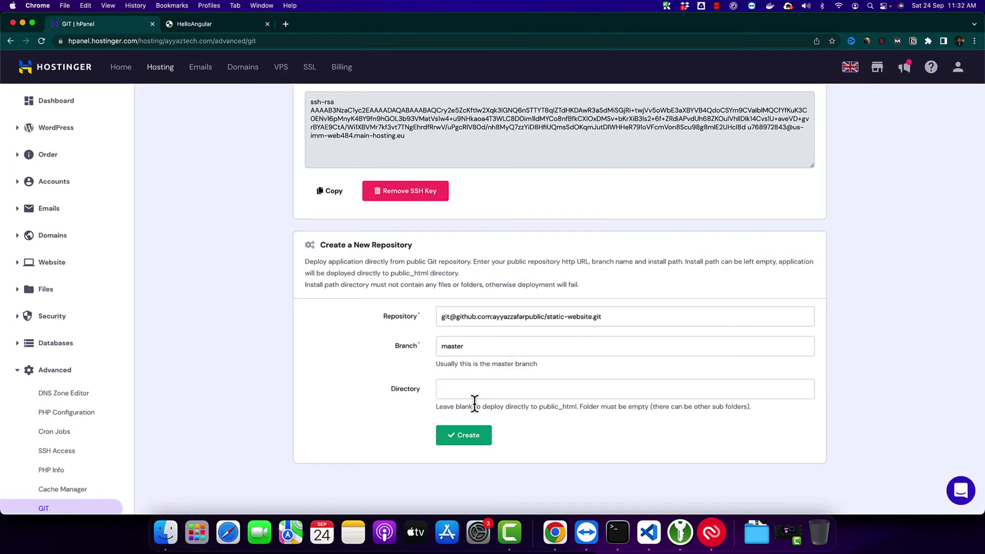
left_click(481, 394)
type("test")
double_click(452, 390)
left_click(469, 439)
scroll(72, 436, "down", 2)
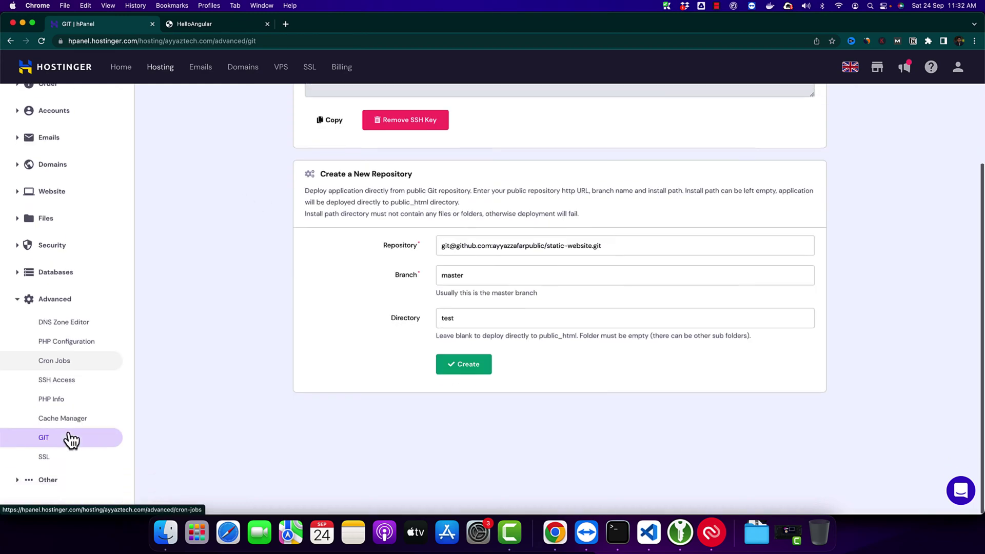
scroll(71, 440, "up", 4)
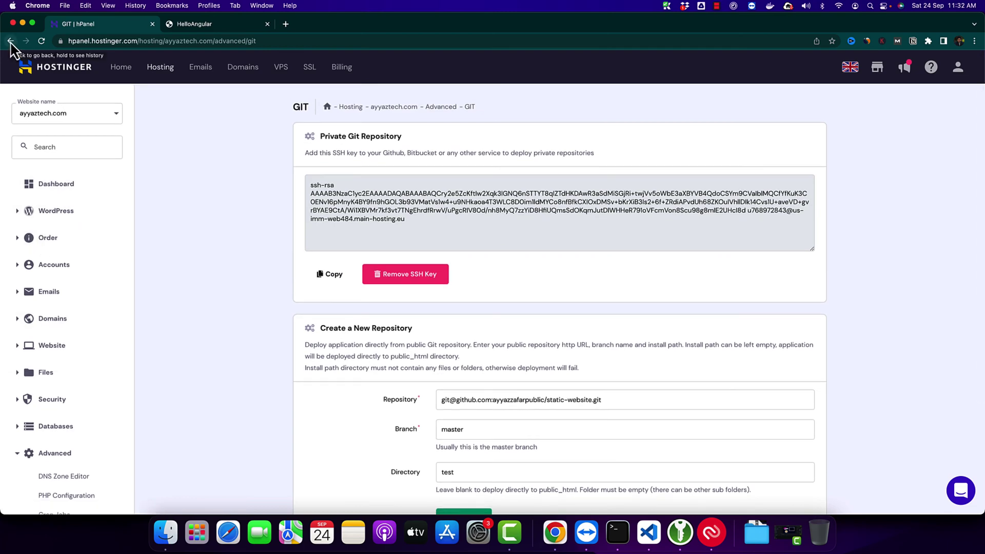
Step: Open File Manager and navigate into public_html/test
left_click(10, 41)
scroll(666, 329, "down", 10)
scroll(498, 221, "up", 2)
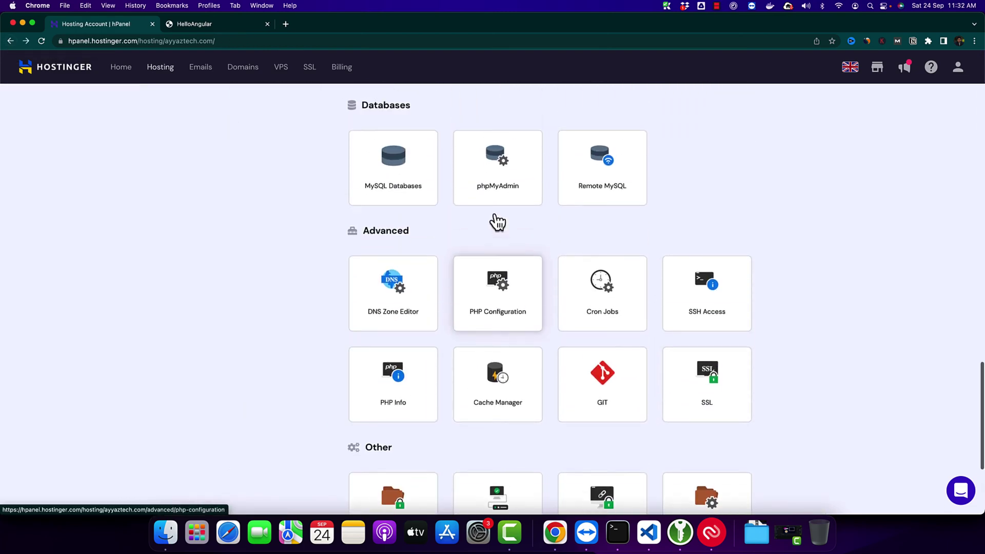
key("super+f")
type("files/")
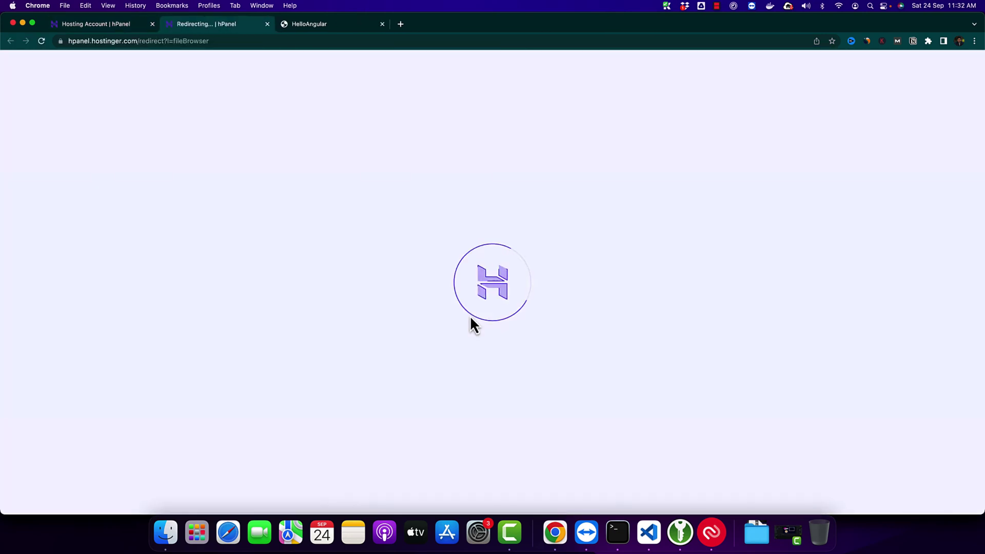
double_click(217, 142)
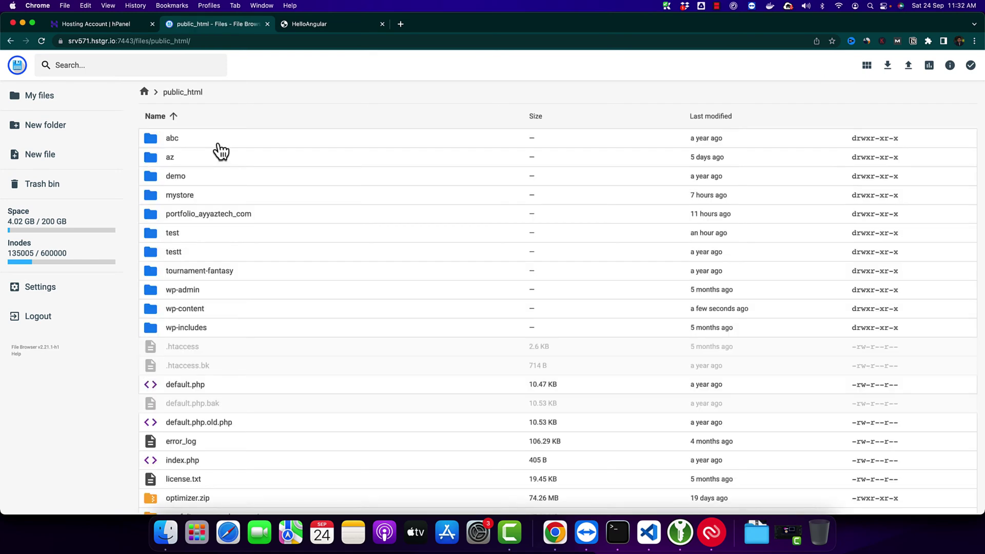
double_click(171, 238)
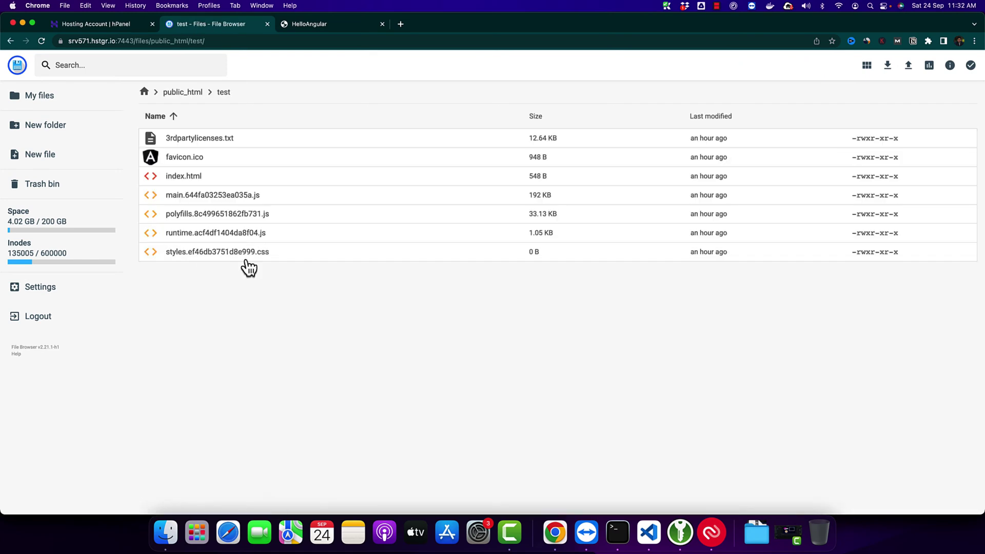
Step: Select all 7 files in the test folder and delete them
key("super+a")
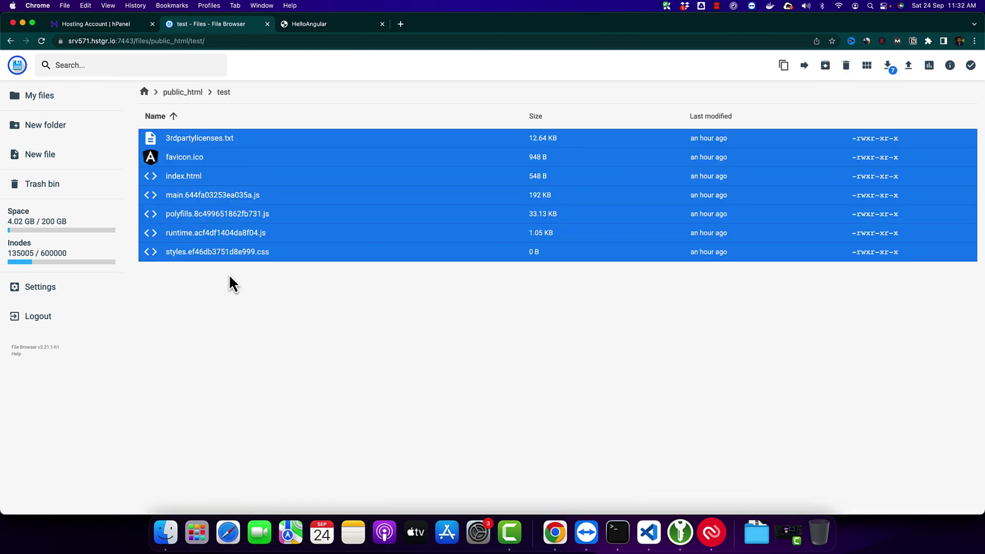
left_click(257, 222)
key("super+a")
key("Delete")
key("Return")
Step: Reopen the GIT page, paste the static-website SSH address, set directory test and create it
left_click(134, 24)
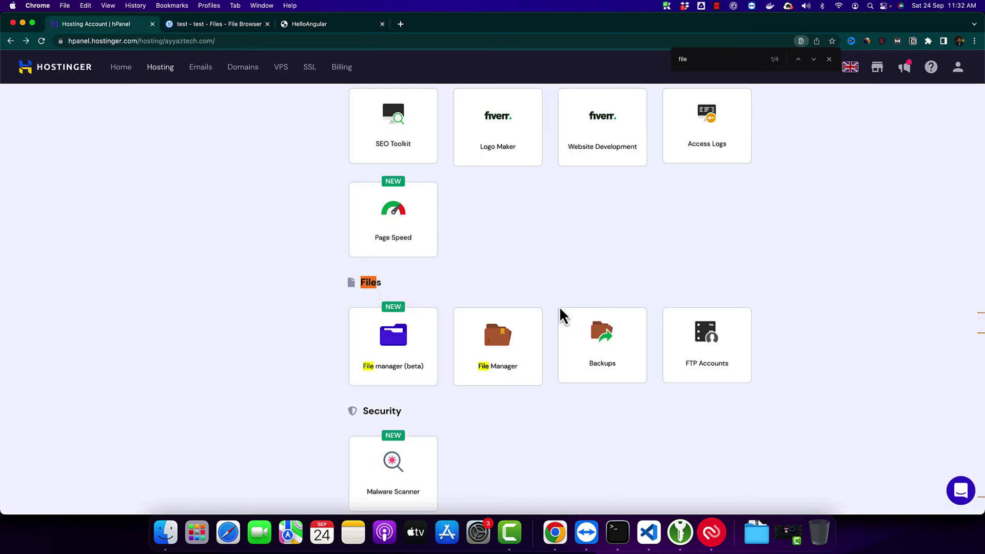
scroll(768, 330, "down", 10)
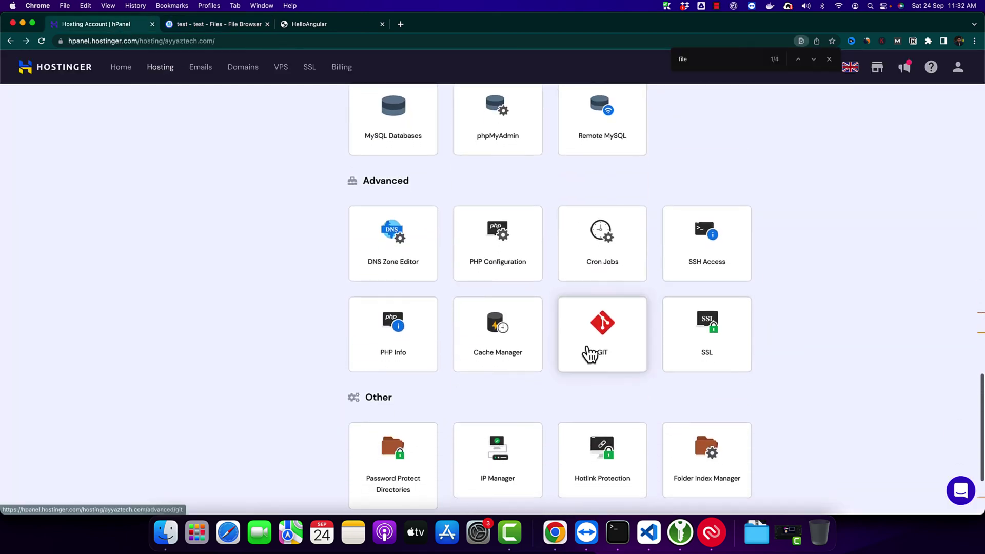
left_click(590, 353)
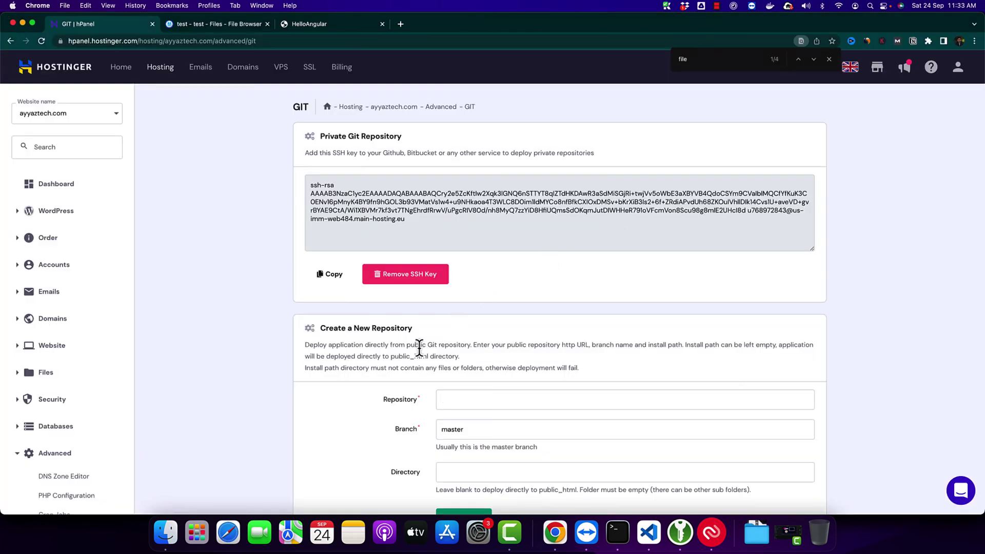
left_click(457, 399)
key("super+v")
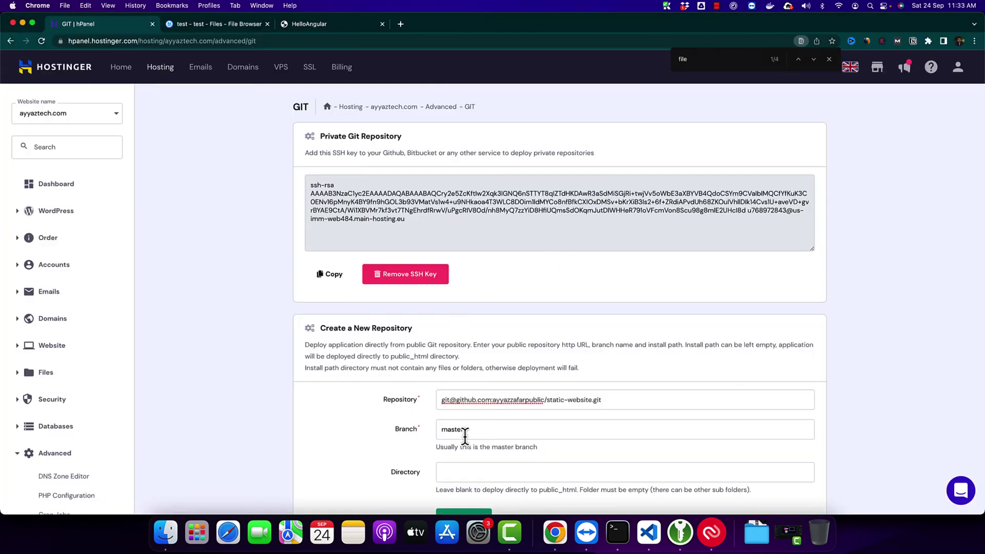
scroll(468, 417, "down", 3)
left_click(476, 406)
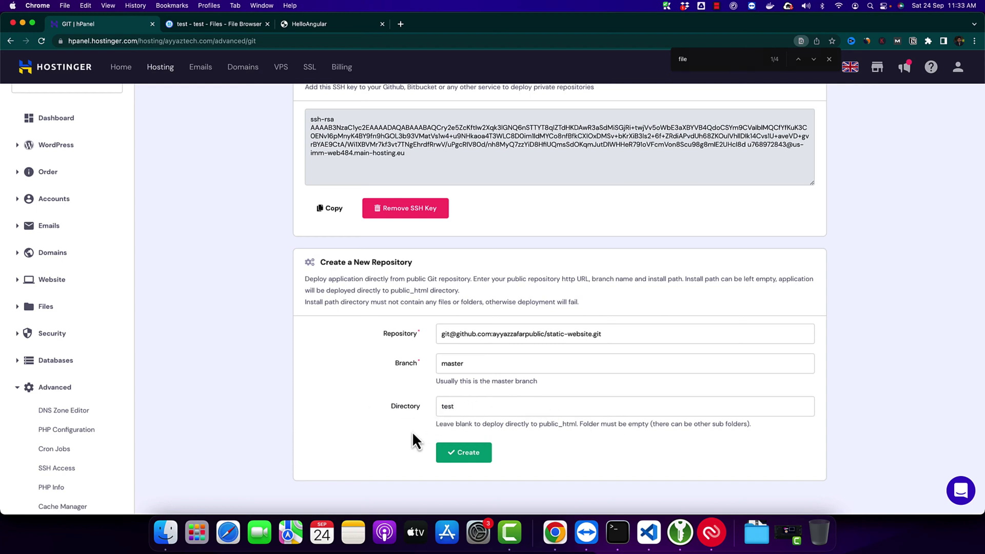
left_click(457, 452)
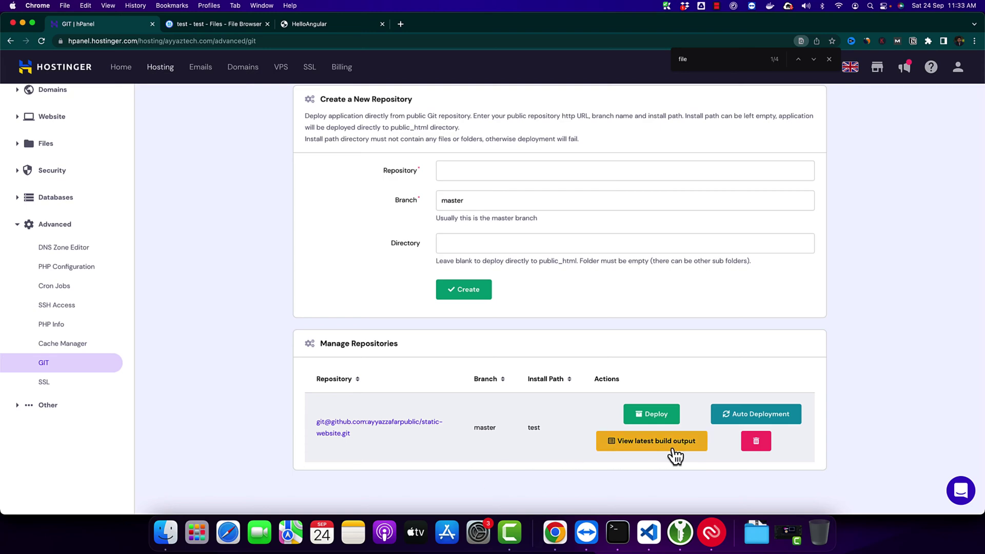
Step: Copy the deployment SSH key from hPanel's Private Git Repository card
scroll(524, 412, "up", 5)
scroll(524, 418, "down", 1)
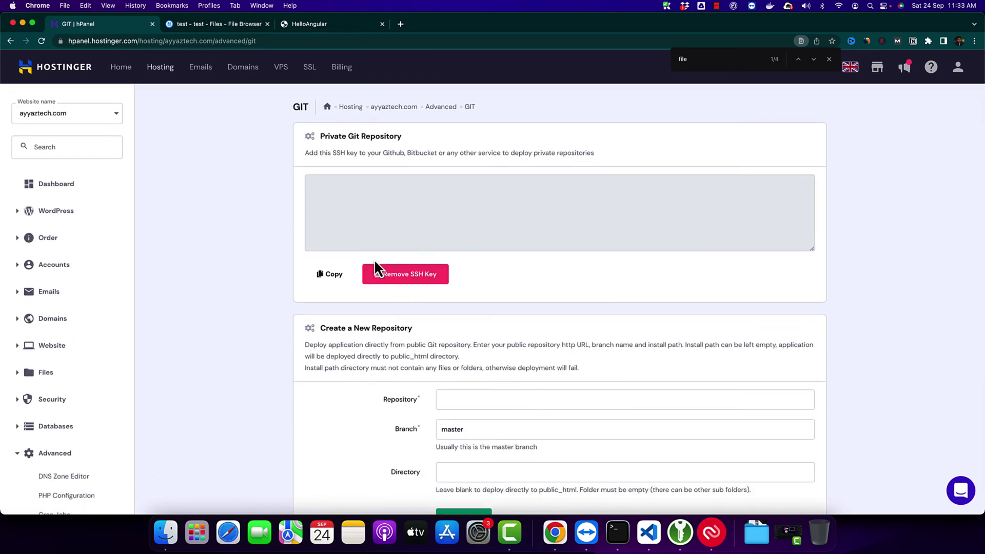
left_click(331, 278)
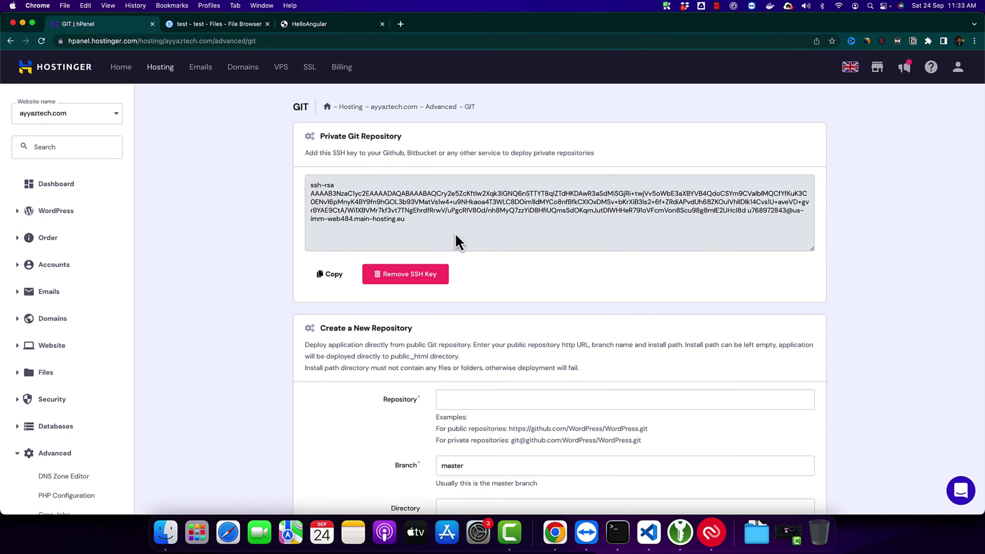
left_click(328, 274)
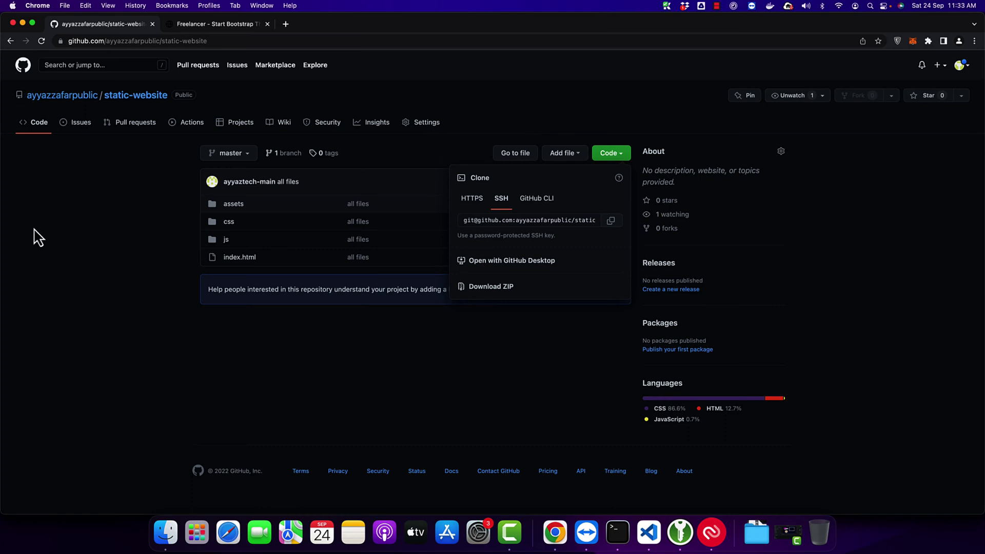
Step: In static-website's Deploy keys settings, start a new deploy key and paste the Hostinger SSH key
left_click(52, 253)
left_click(424, 132)
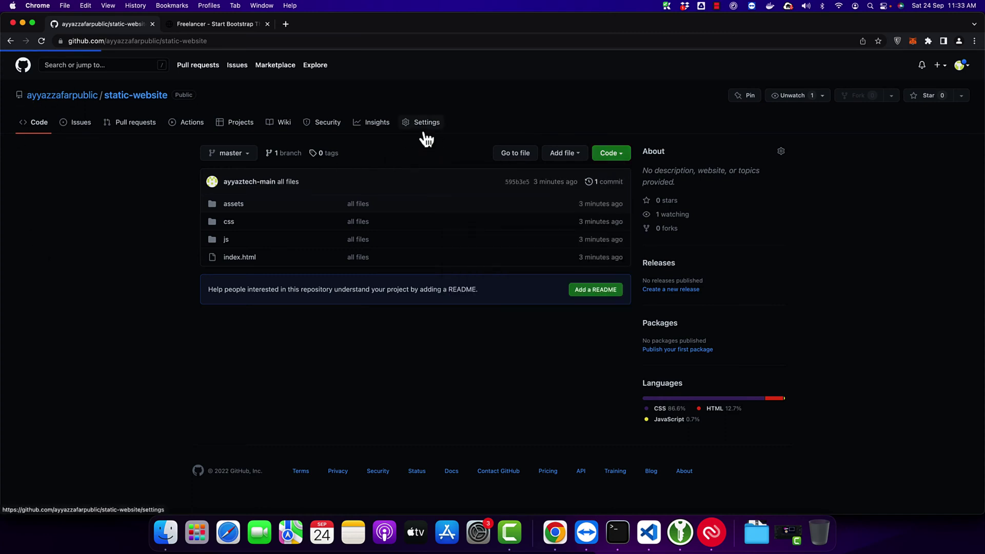
left_click(267, 385)
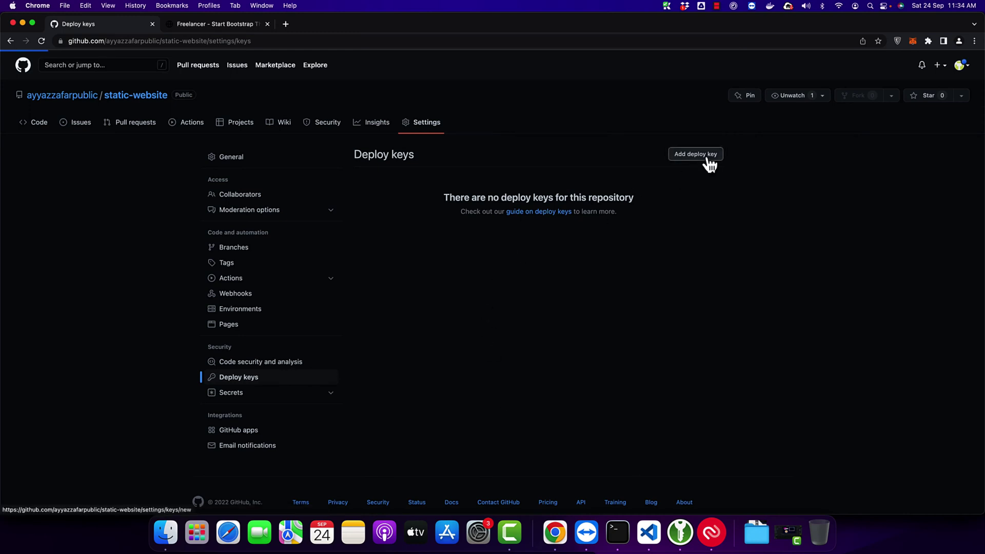
left_click(707, 163)
left_click(519, 257)
key("super+v")
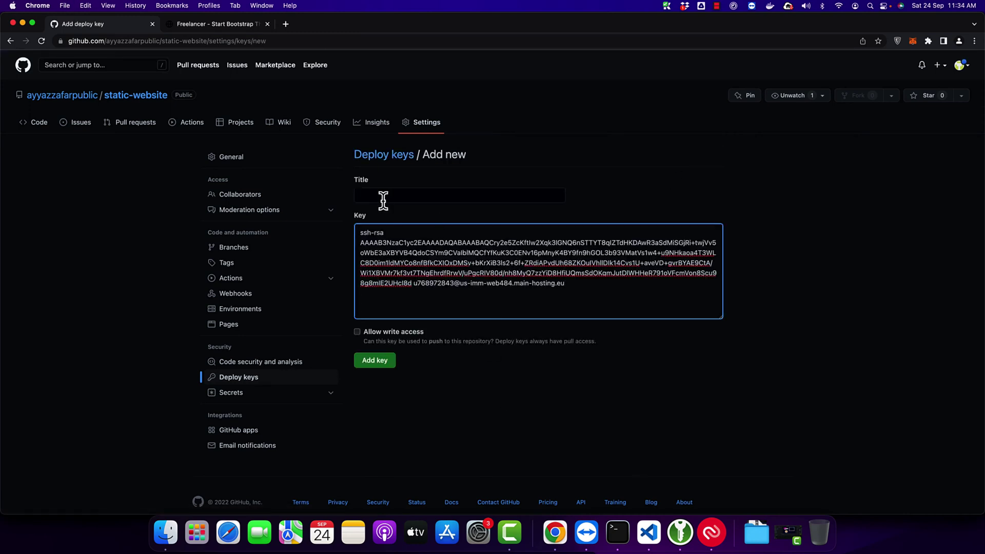
Step: Title the key 'hostinger', leave write access off, and add the read-only key
left_click(375, 196)
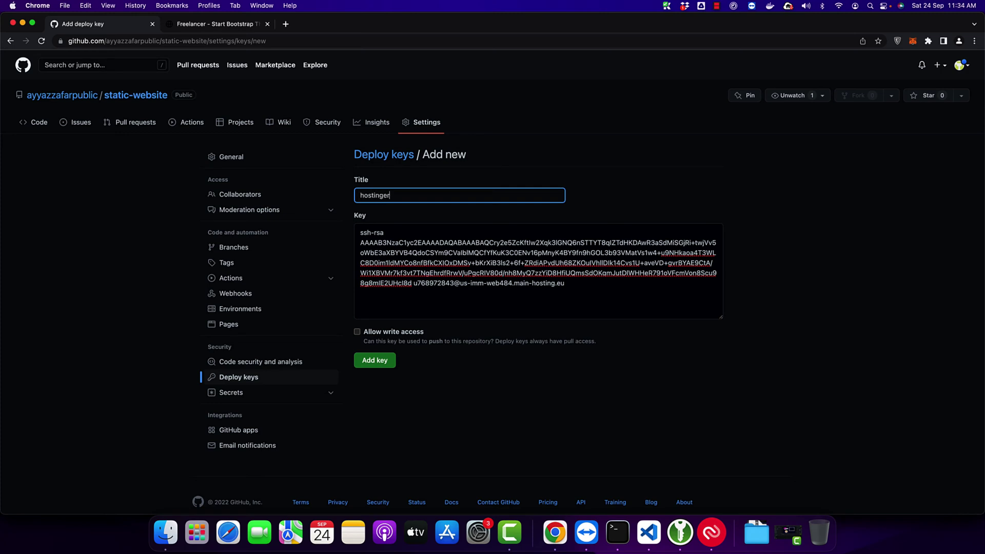
left_click(357, 333)
left_click(357, 332)
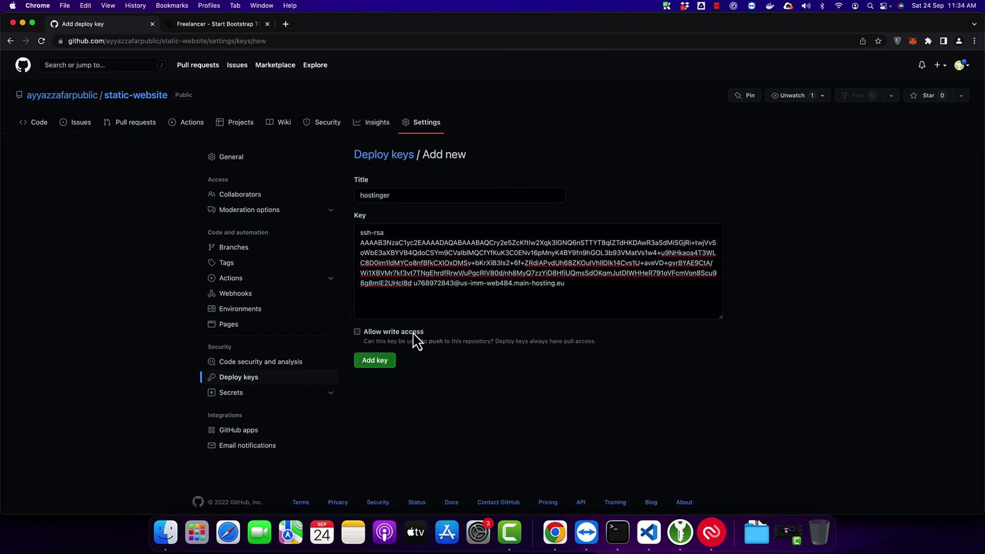
left_click(382, 362)
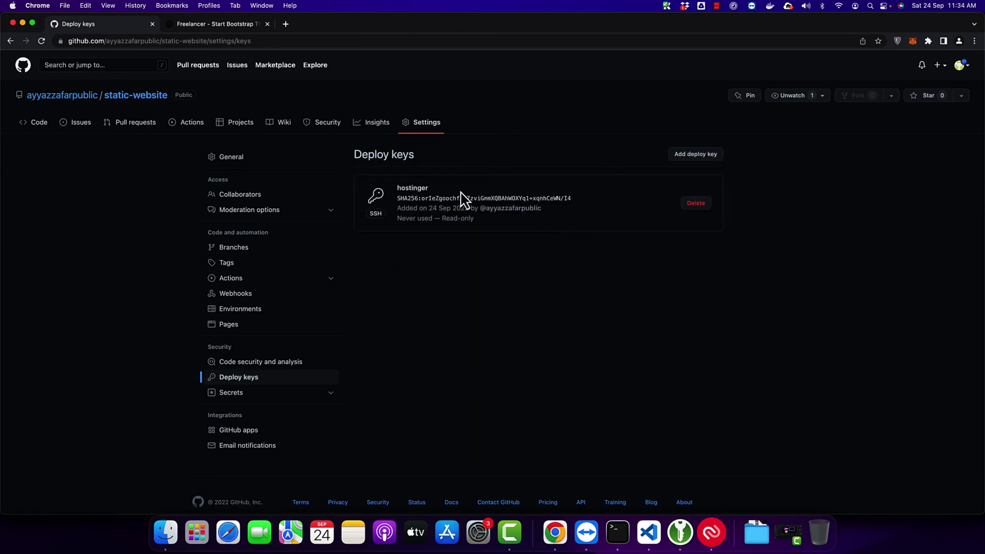
left_click_drag(544, 235, 367, 205)
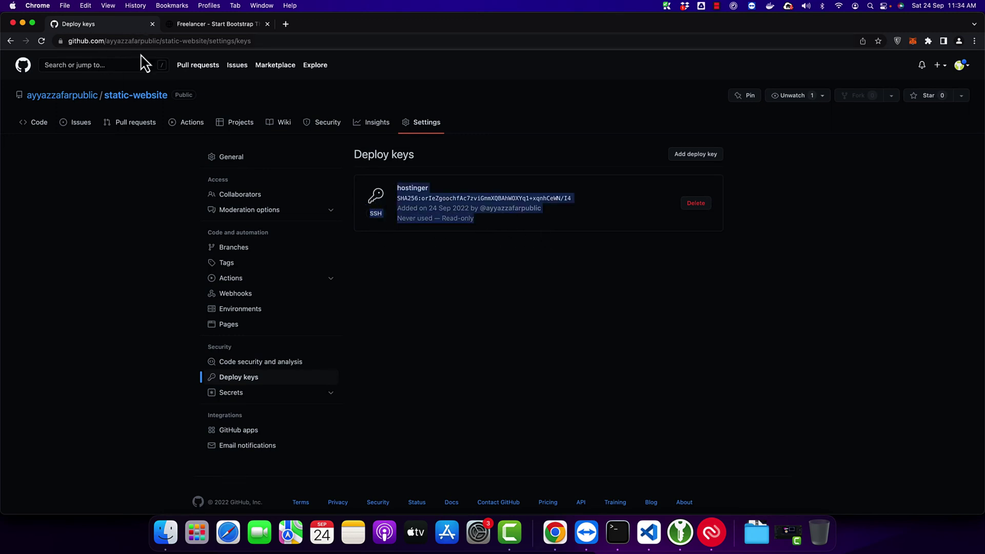
left_click(150, 100)
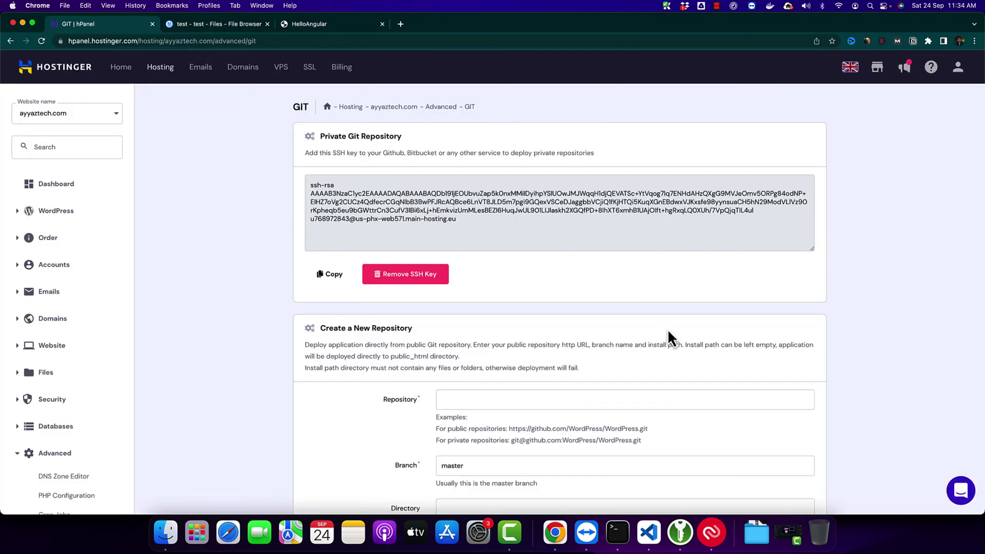
Step: Review the full Hostinger SSH key on the page
scroll(667, 328, "down", 4)
scroll(667, 329, "up", 4)
left_click_drag(307, 183, 424, 227)
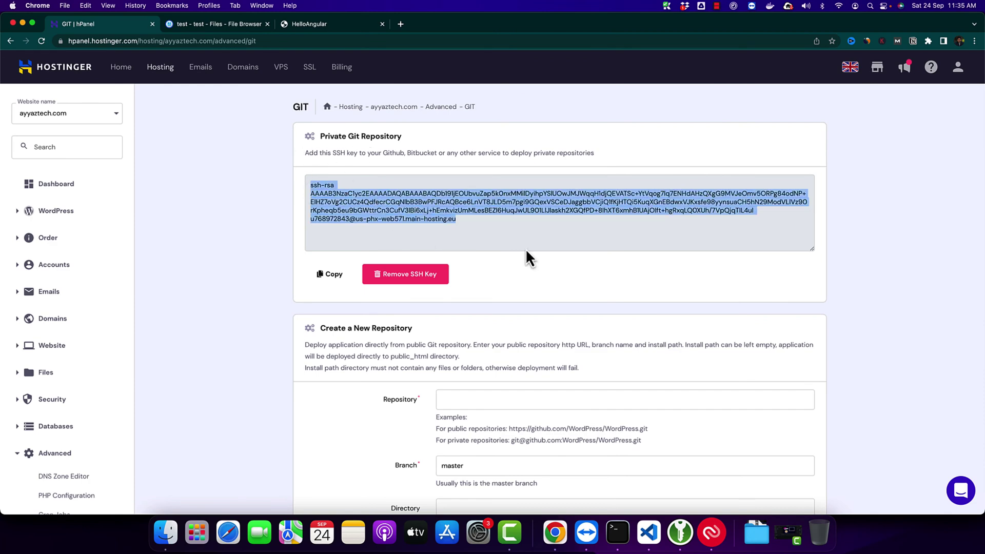
scroll(747, 340, "down", 5)
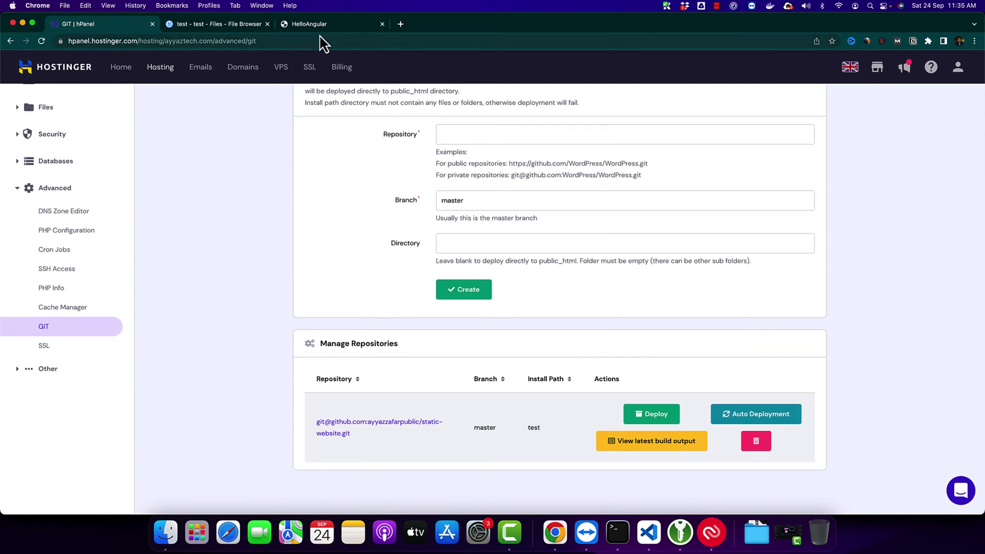
Step: Reload test.ayyaztech.com, see 403 Forbidden, and go back to hPanel's GIT page
left_click(314, 26)
left_click(42, 40)
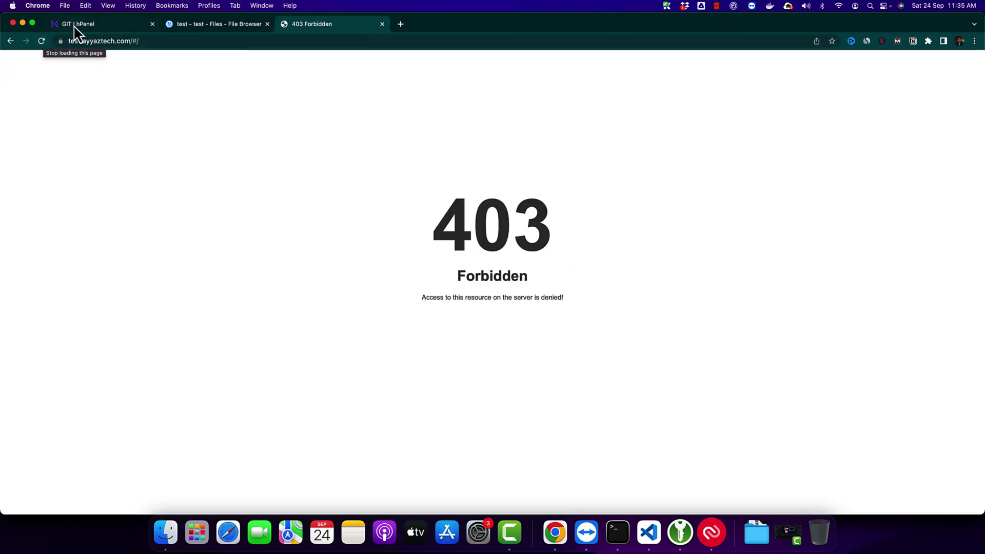
left_click(78, 24)
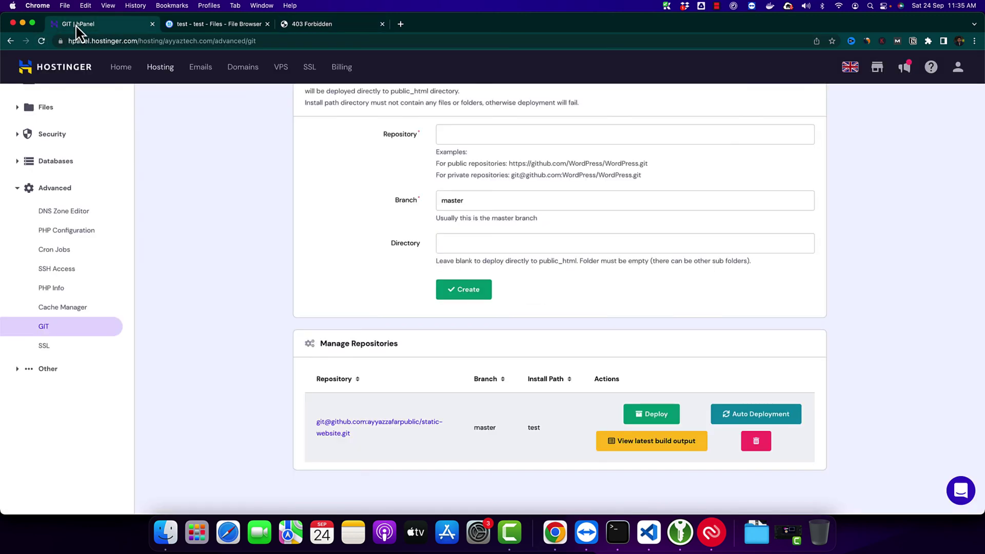
Step: Deploy static-website, confirm, and reload test.ayyaztech.com to see the Freelancer site
left_click(661, 420)
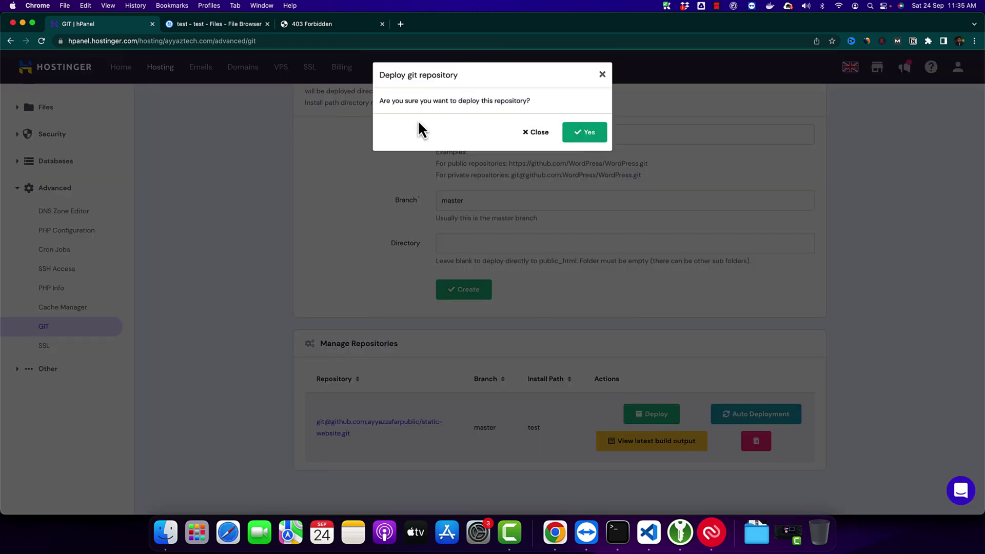
left_click(595, 132)
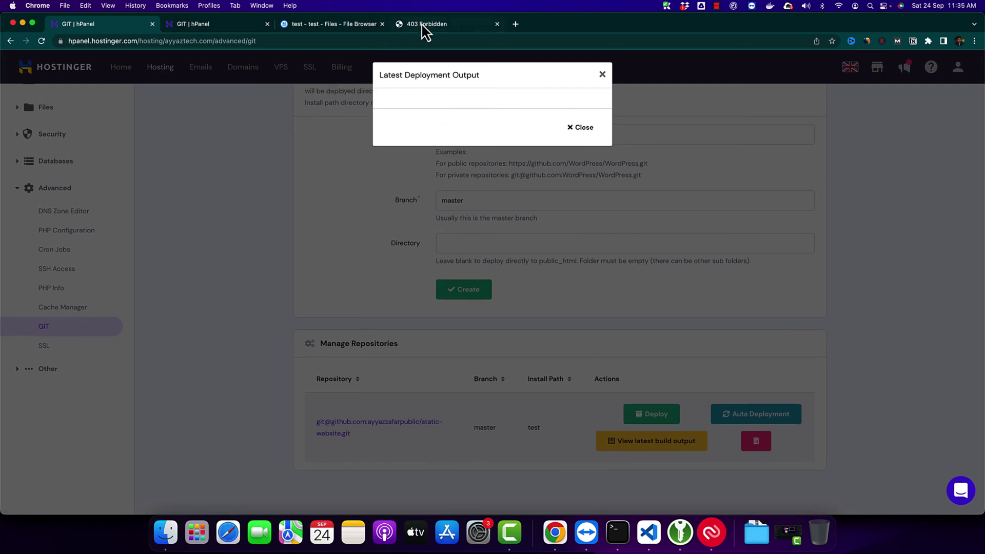
left_click(423, 24)
left_click(41, 41)
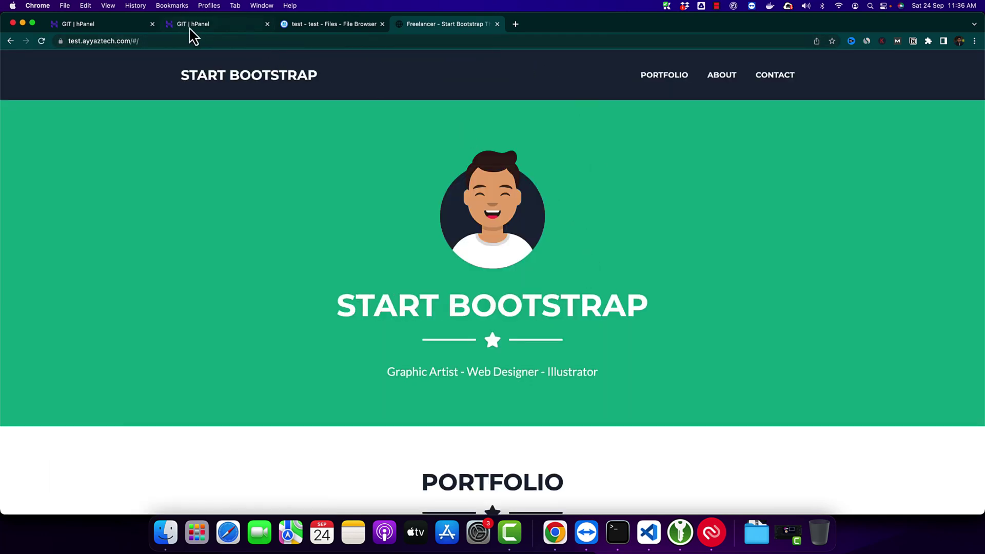
left_click(223, 24)
scroll(330, 277, "up", 10)
scroll(404, 334, "down", 1)
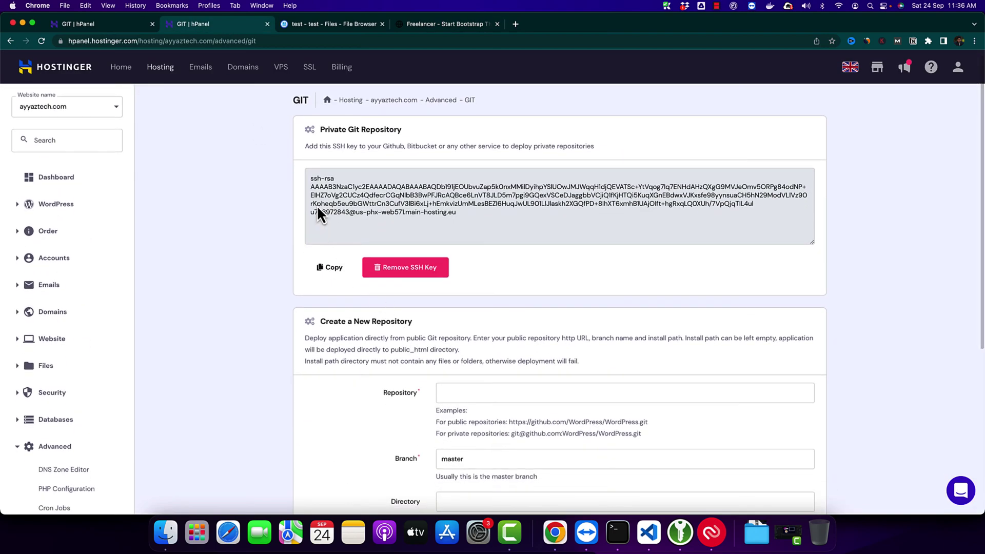
left_click_drag(308, 179, 550, 237)
left_click(321, 25)
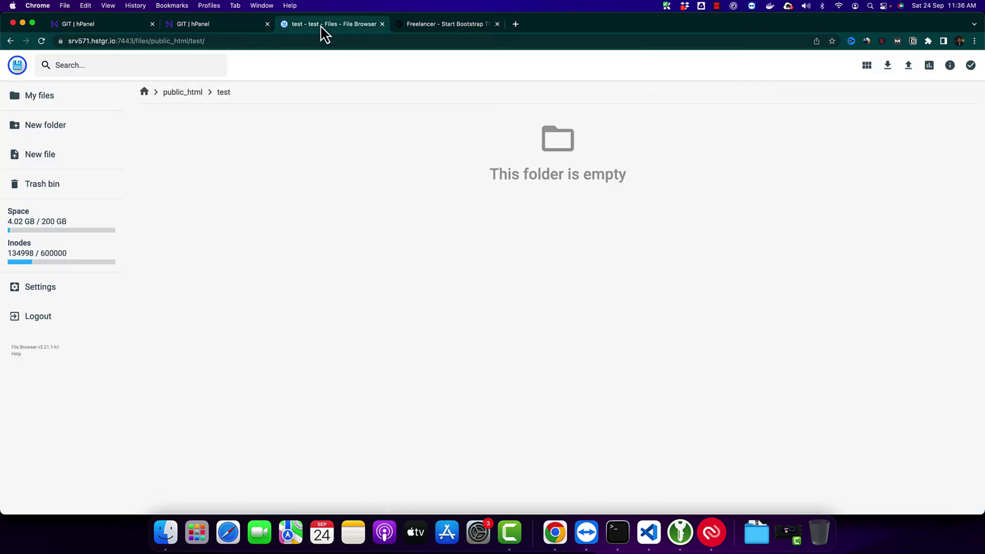
left_click(225, 29)
scroll(240, 380, "down", 5)
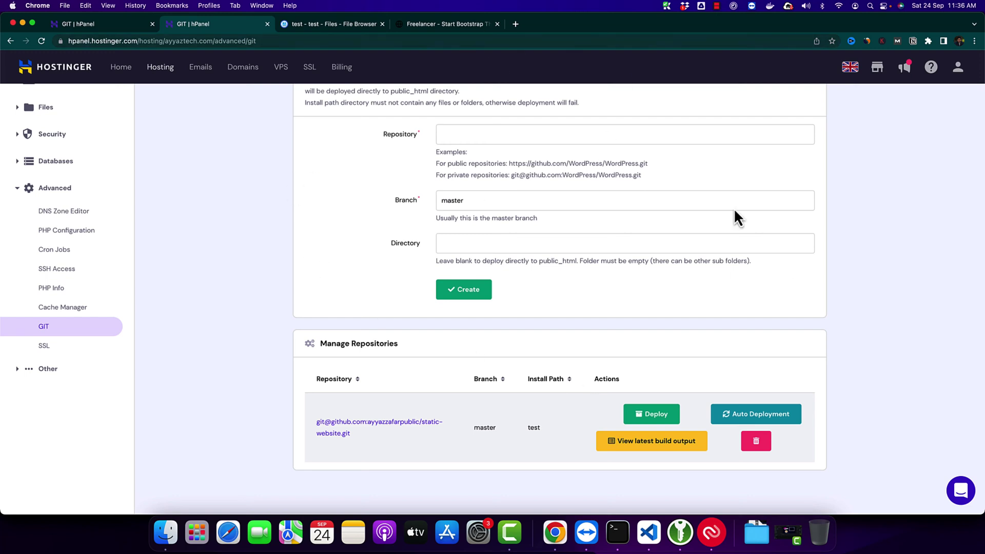
Step: Open Auto Deployment and follow the 'Setup webhook on Github' link for static-website
left_click(729, 424)
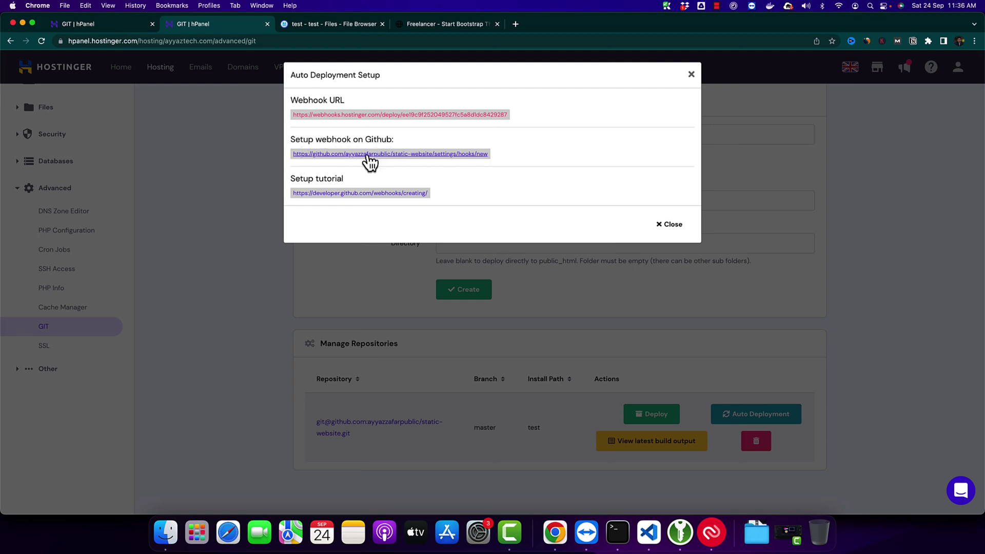
left_click(346, 163)
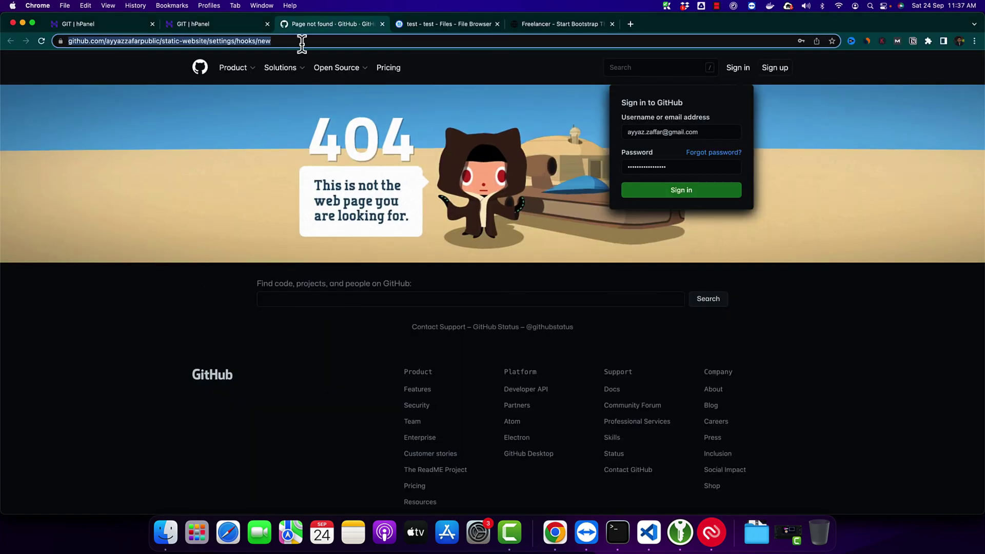
Step: Create a push-triggered GitHub webhook using the copied Hostinger webhook URL as payload URL
left_click(208, 24)
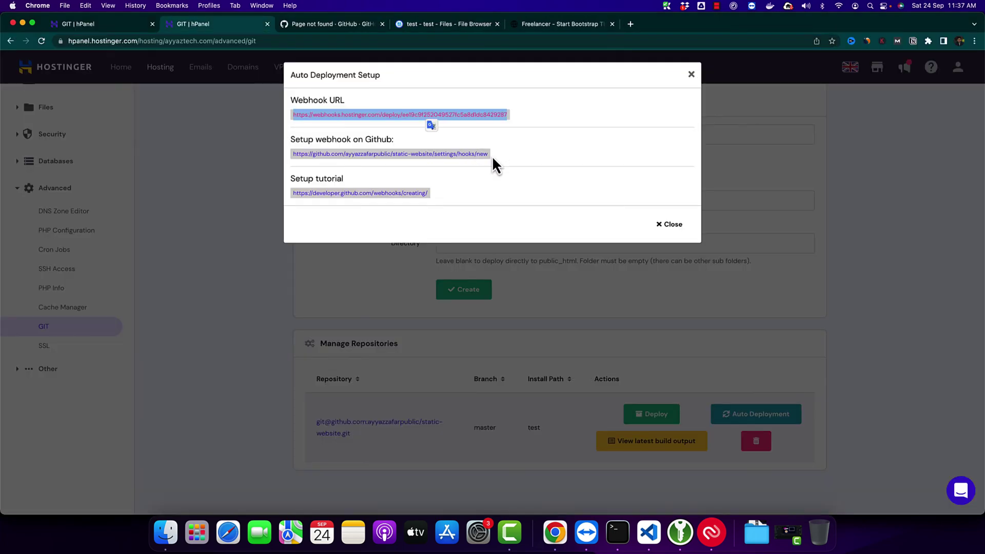
left_click(494, 157)
left_click_drag(508, 115, 402, 114)
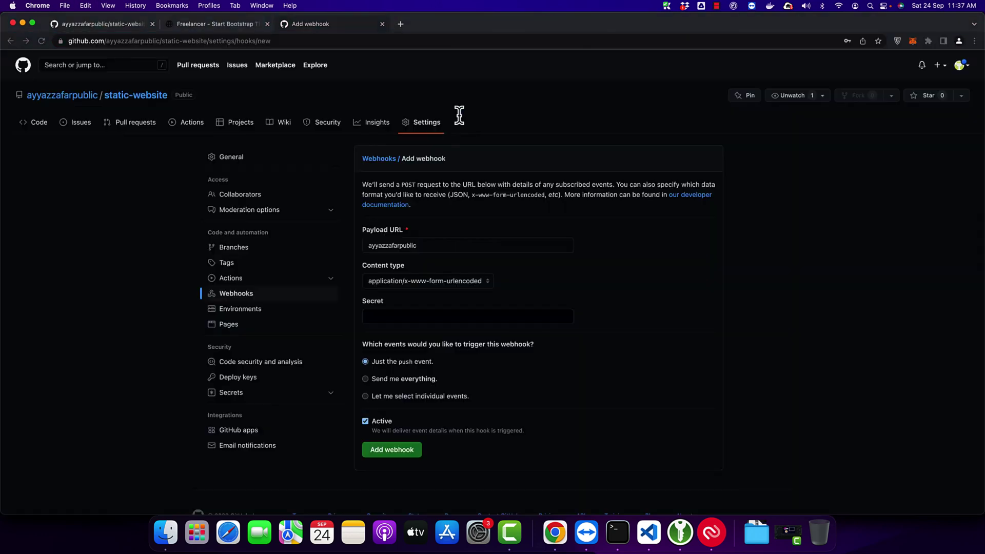
double_click(409, 245)
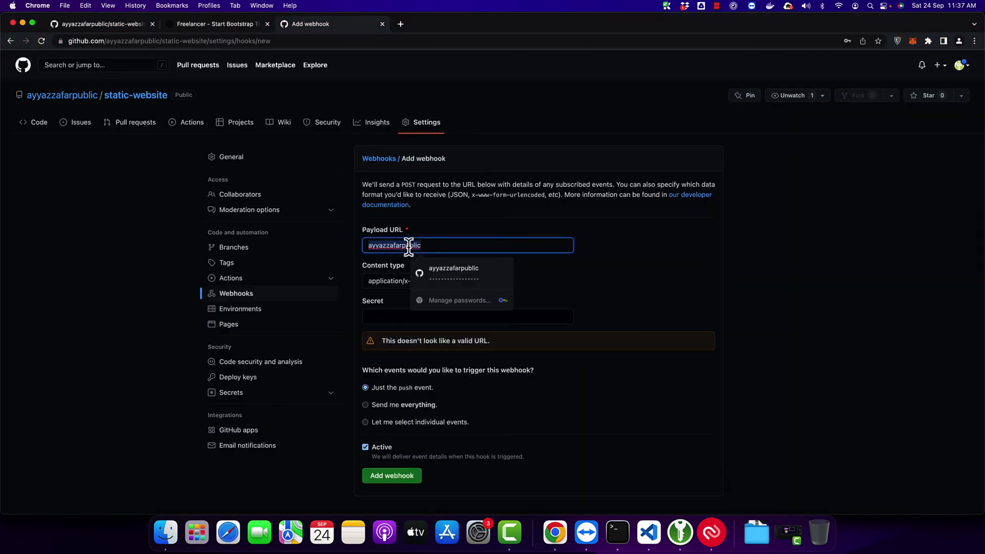
left_click(688, 272)
scroll(693, 280, "down", 3)
left_click(393, 420)
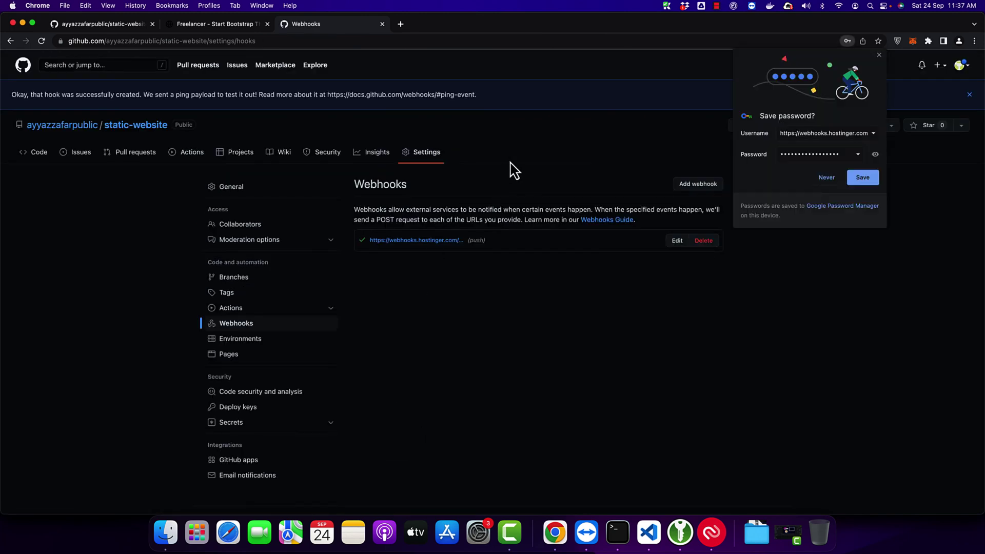
Step: Close hPanel's auto deployment dialog and return to the GitHub webhook settings
key("super+grave")
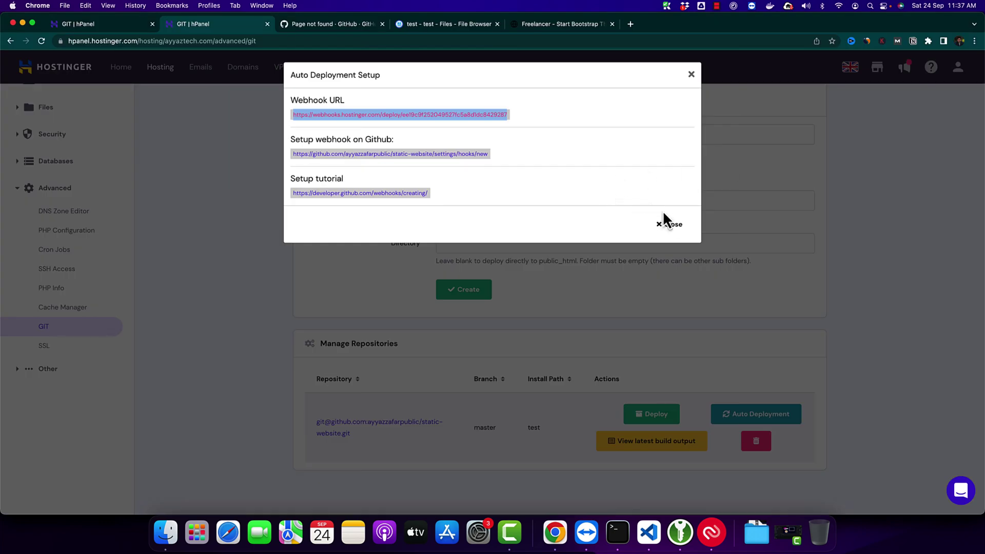
left_click(668, 223)
scroll(510, 276, "up", 5)
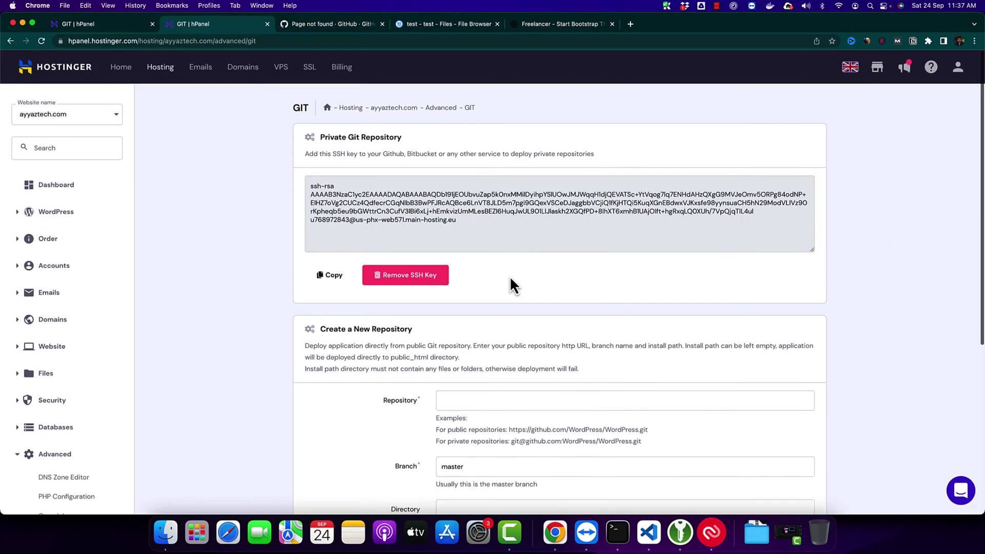
left_click(648, 533)
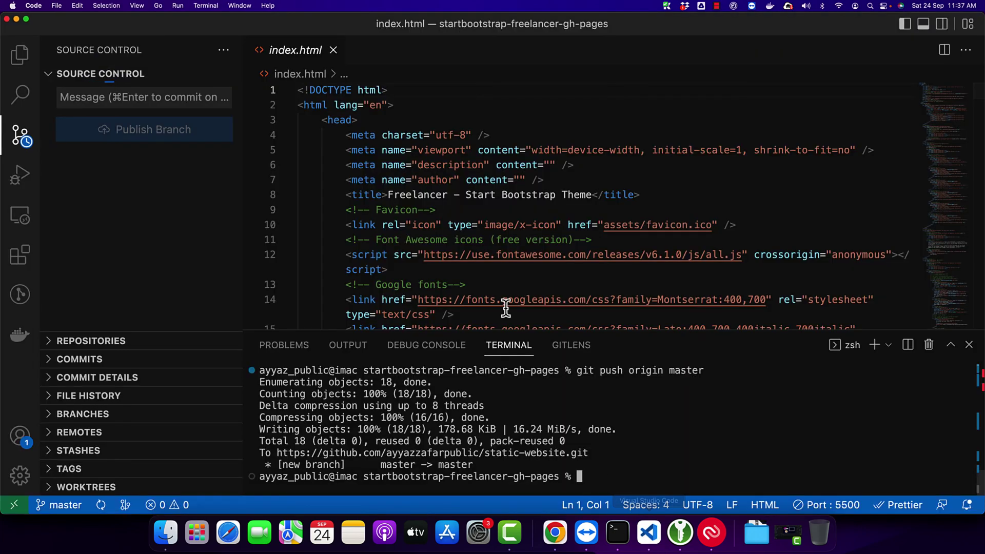
scroll(599, 220, "down", 15)
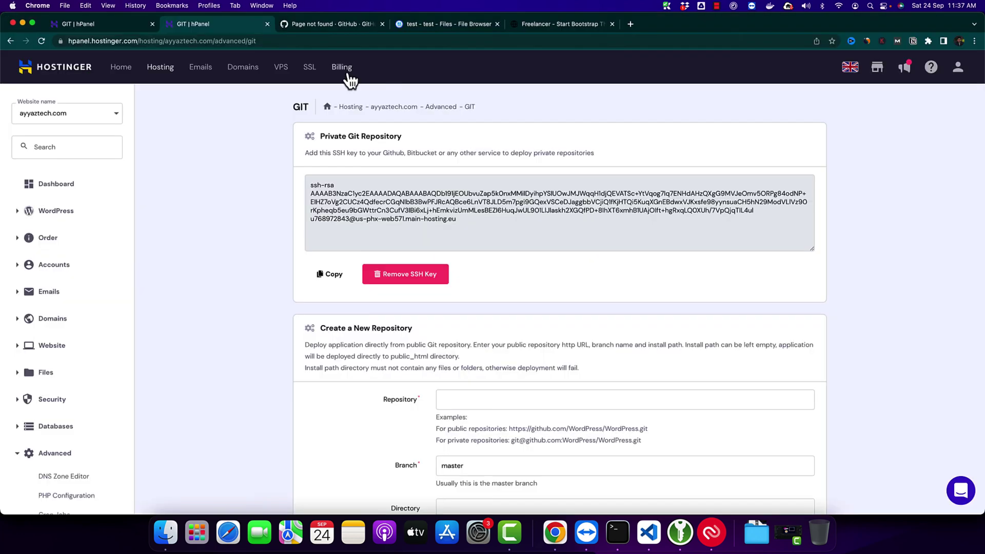
key("super+Tab")
key("super+grave")
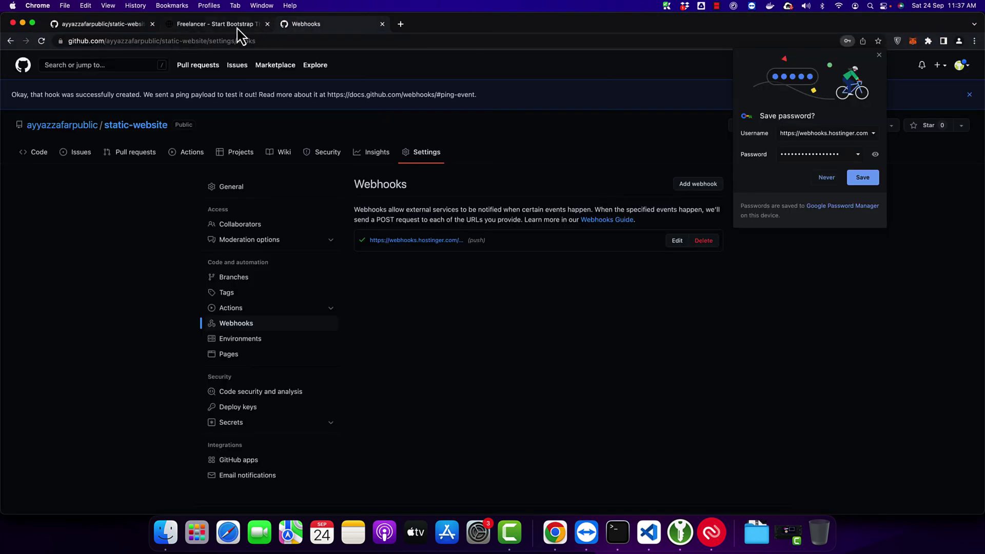
Step: Copy the START BOOTSTRAP heading from the preview and search for it in index.html
left_click(220, 25)
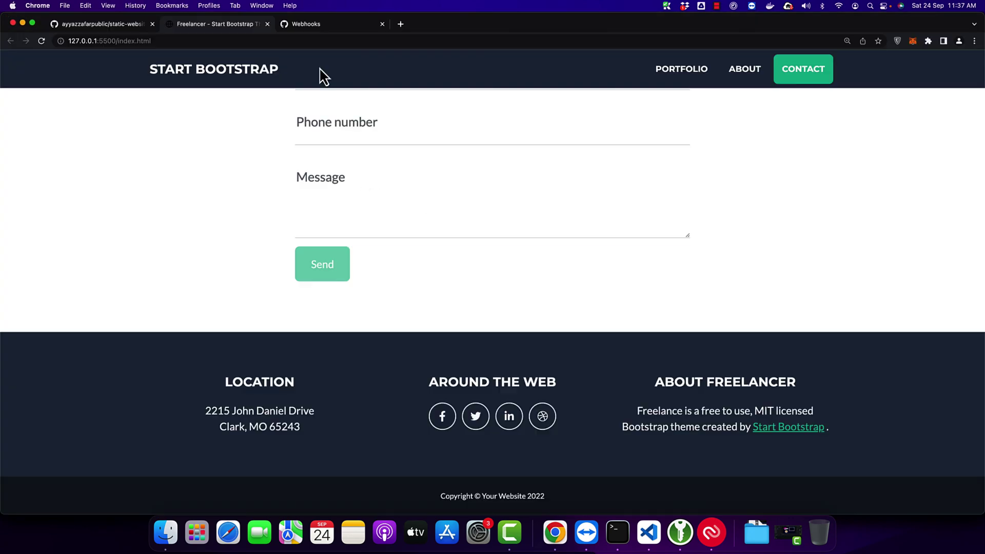
scroll(148, 276, "up", 20)
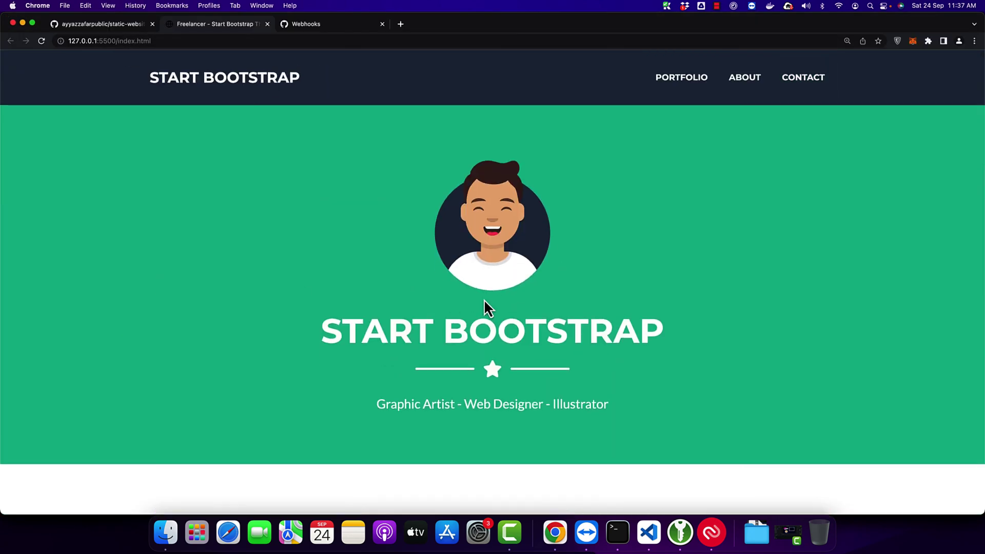
triple_click(485, 316)
key("super+c")
key("super+Tab")
left_click(691, 217)
key("super+f")
key("super+v")
key("BackSpace")
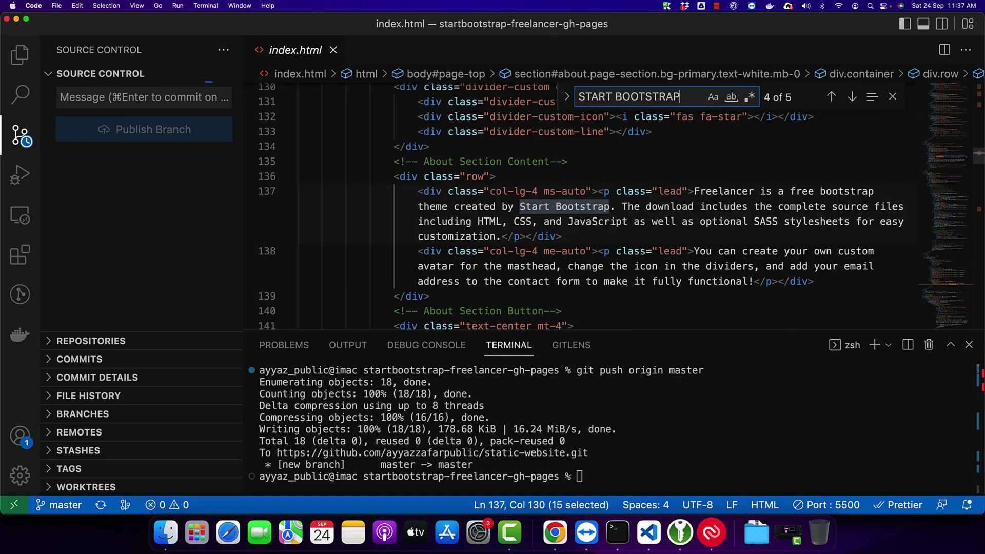
Step: Replace the navbar brand 'Start Bootstrap' with 'AyyazTech', save, and check the preview
left_click(608, 191)
scroll(607, 193, "up", 20)
scroll(610, 193, "down", 5)
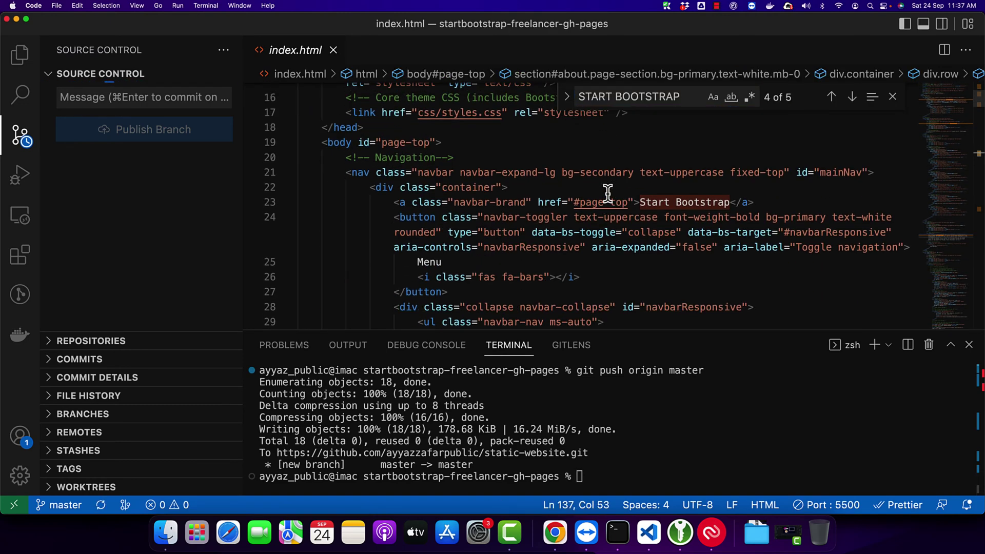
left_click(718, 197)
left_click_drag(730, 202, 640, 202)
type("Ayyaz ")
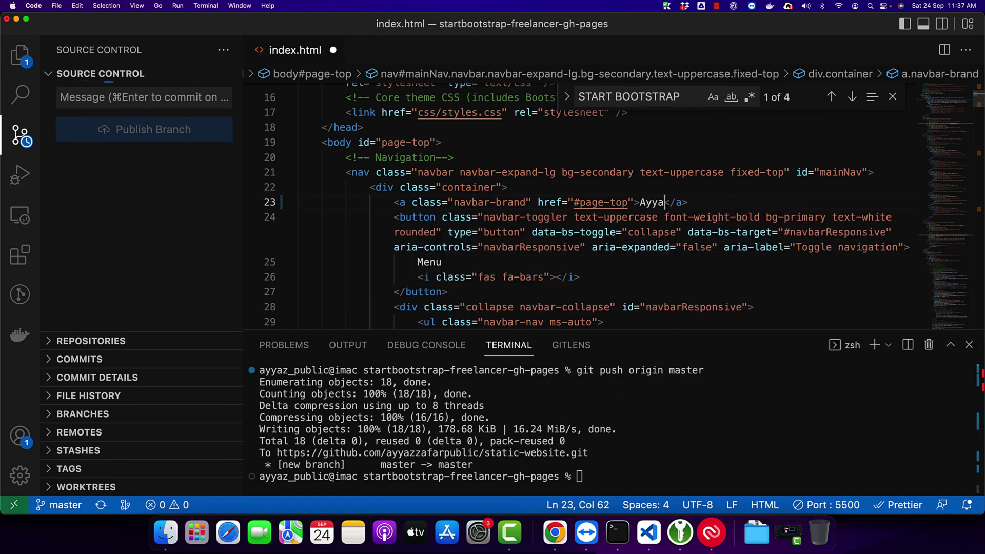
type("ech")
key("super+s")
key("super+Tab")
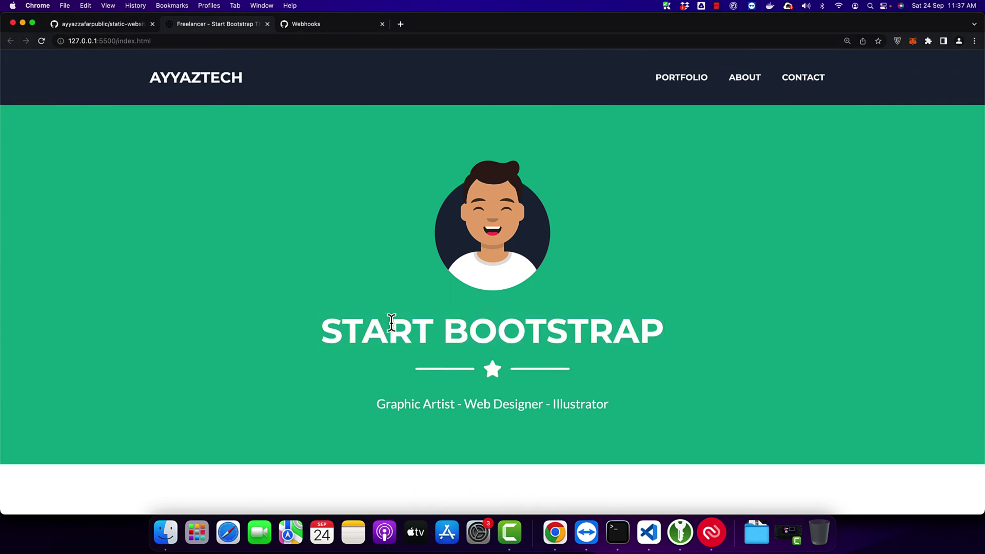
left_click_drag(272, 101, 146, 96)
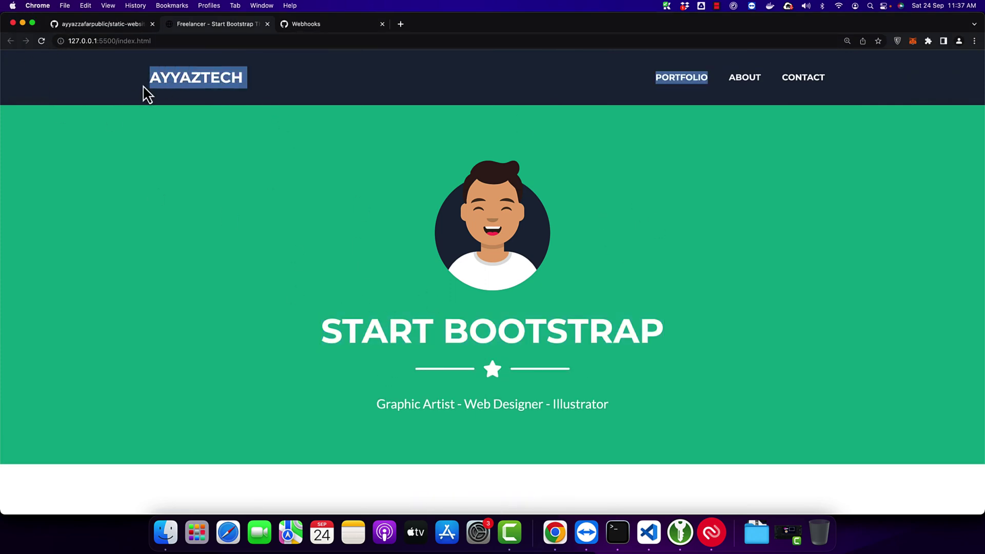
key("super+Tab")
Step: Replace the line 84 hero heading with 'AyyazTech' and confirm it in the preview
scroll(831, 172, "down", 1)
key("super+f")
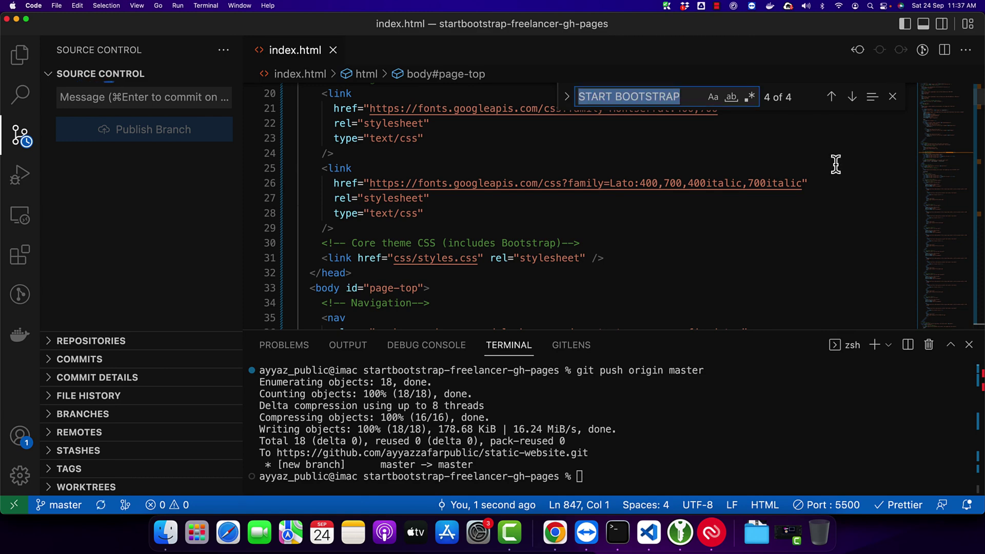
key("Return")
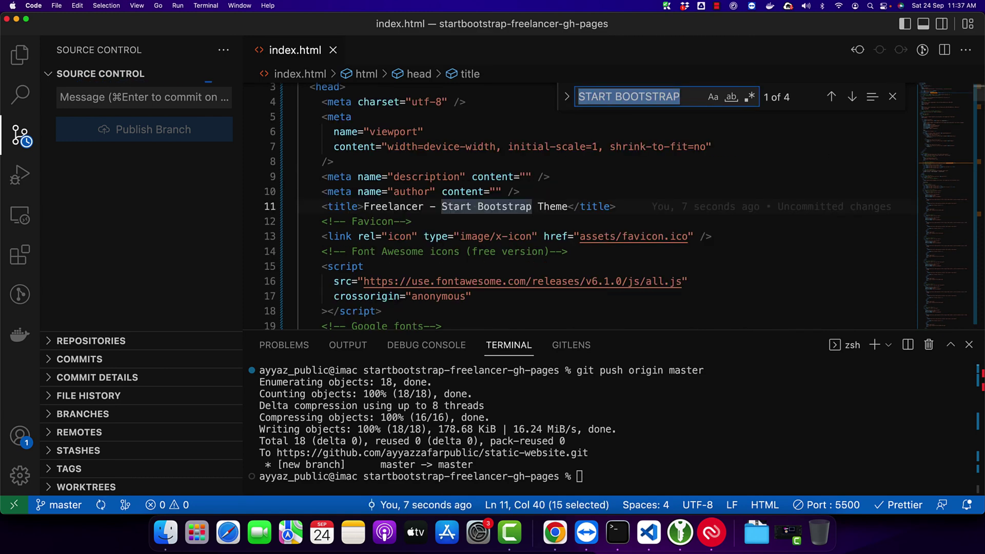
key("super+Tab")
key("super+Tab")
left_click(836, 163)
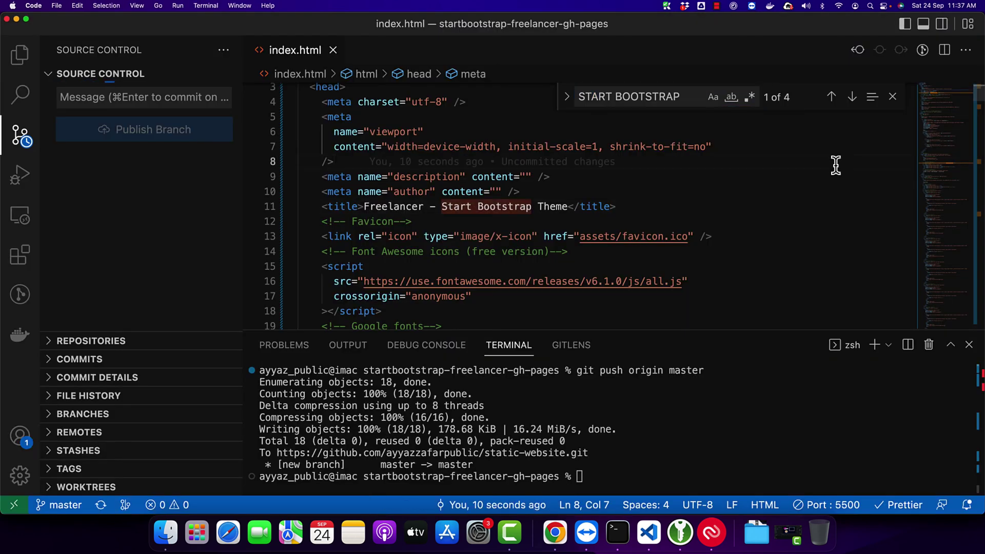
left_click(852, 96)
left_click(852, 97)
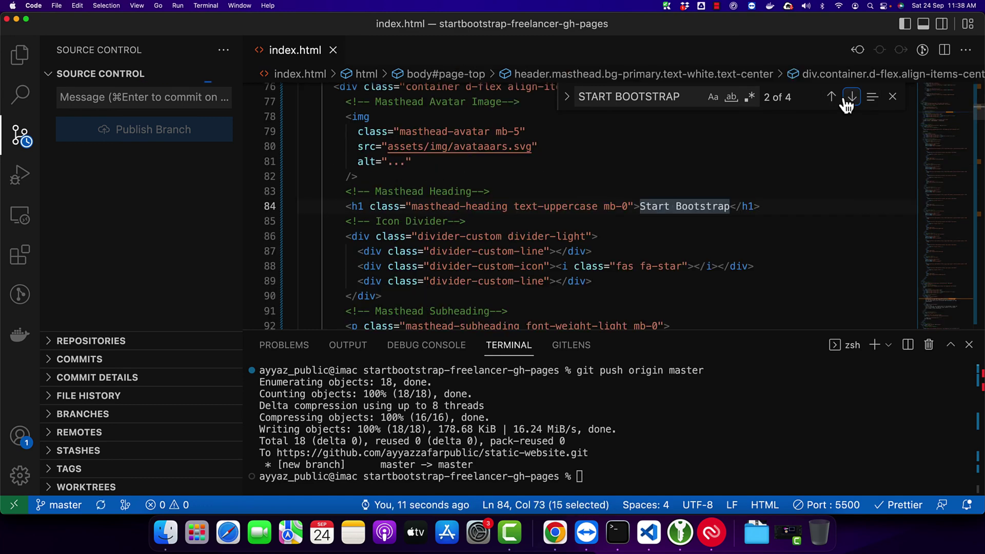
left_click(723, 241)
left_click_drag(728, 207, 641, 210)
type("AyyazTech")
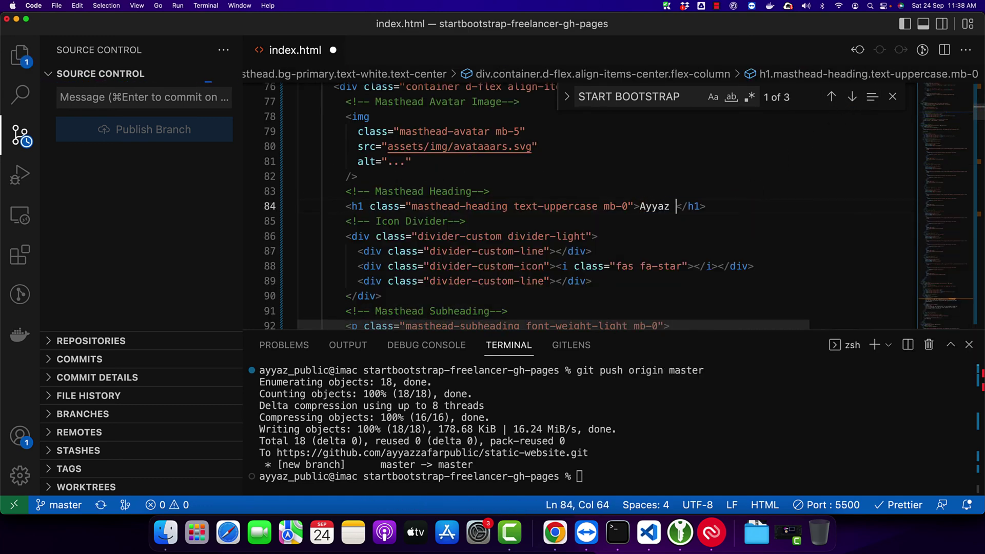
key("super+Tab")
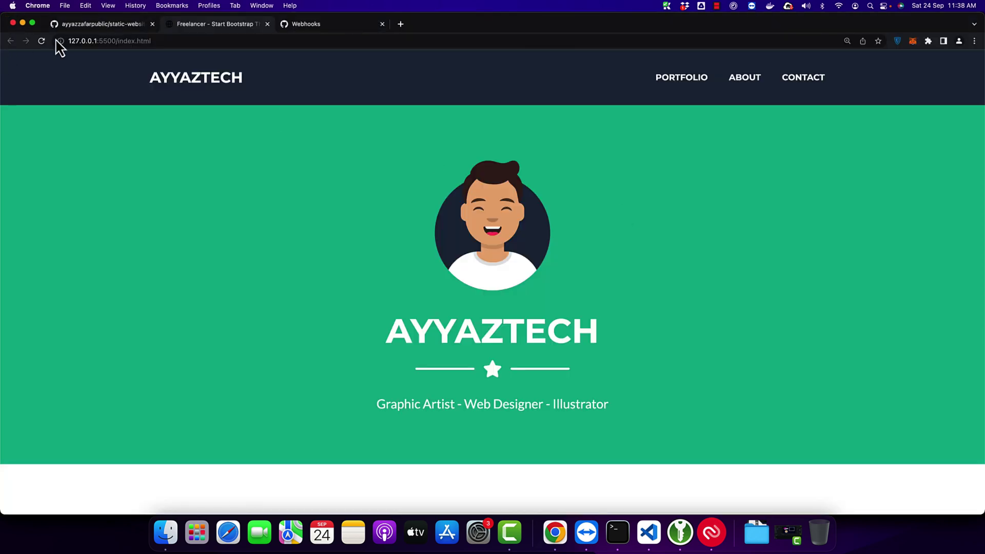
double_click(504, 332)
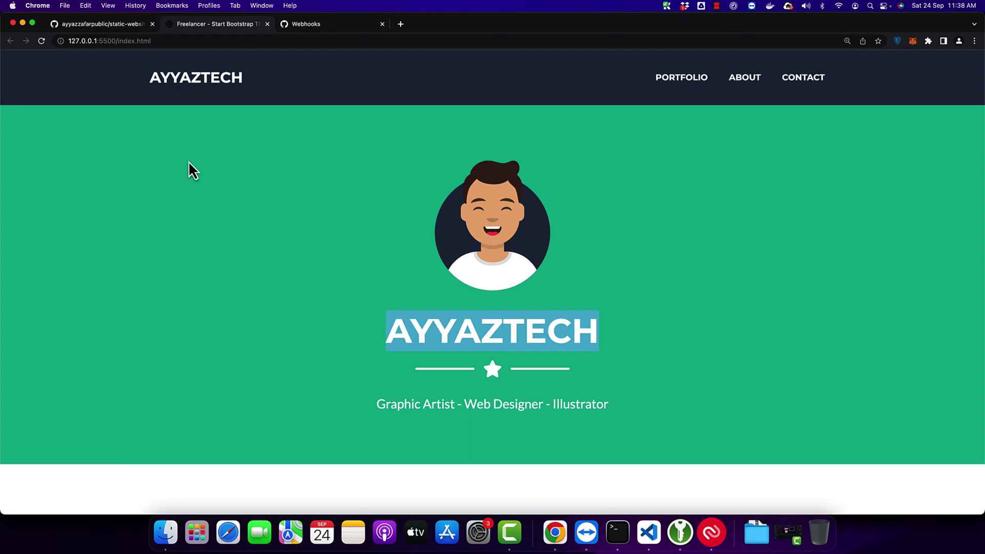
key("super+Tab")
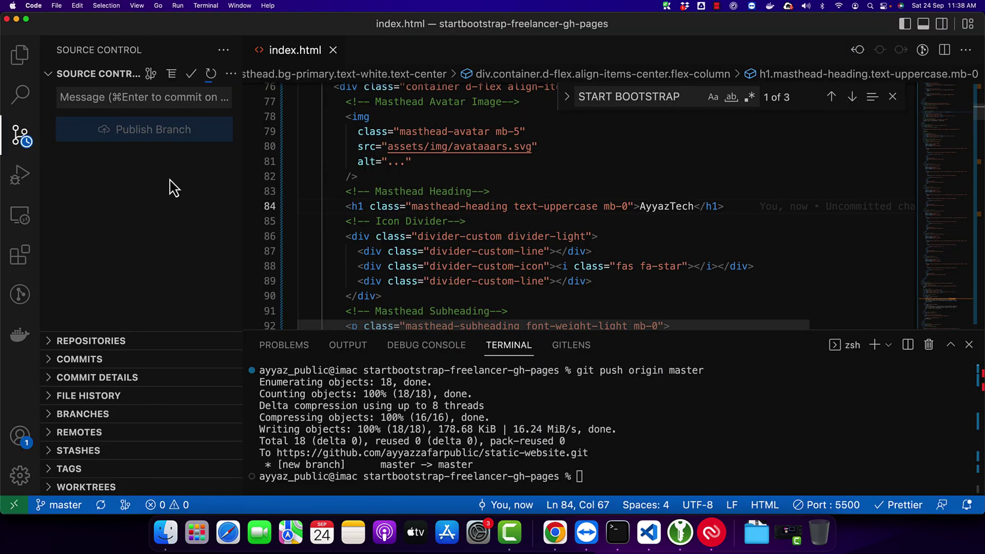
Step: In the terminal, check git status and stage all changes with git add
left_click(672, 432)
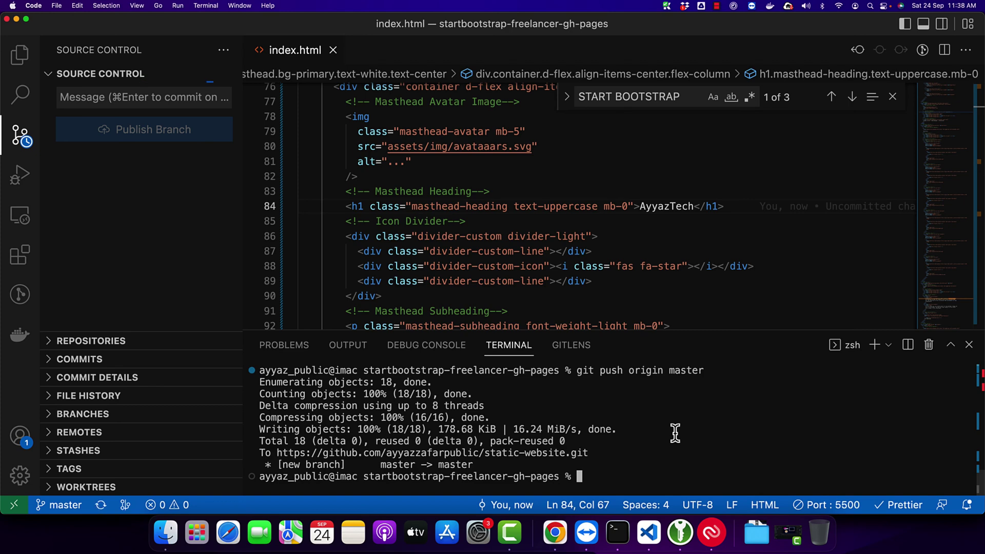
key("super+Tab")
key("super+Tab")
type("git status")
key("Return")
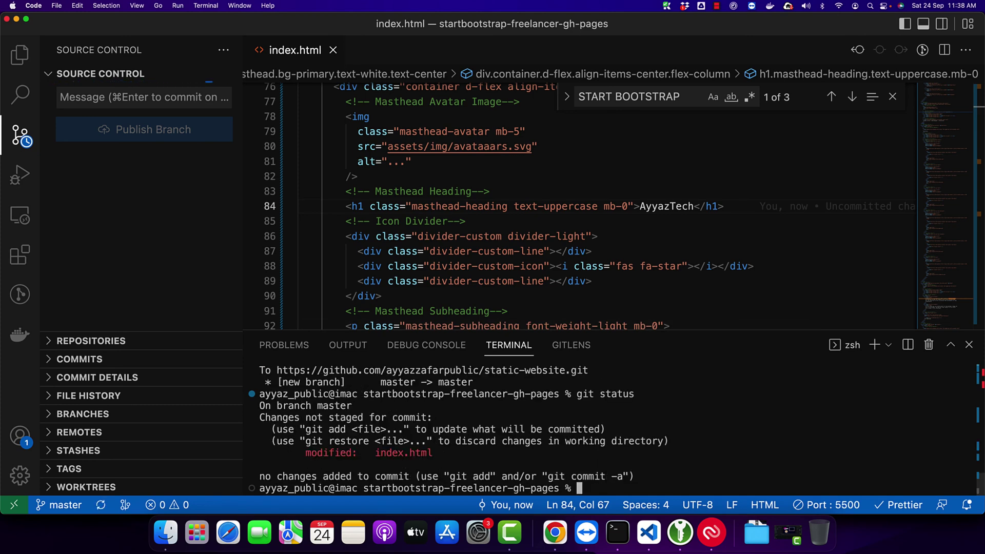
type("git add .")
key("Return")
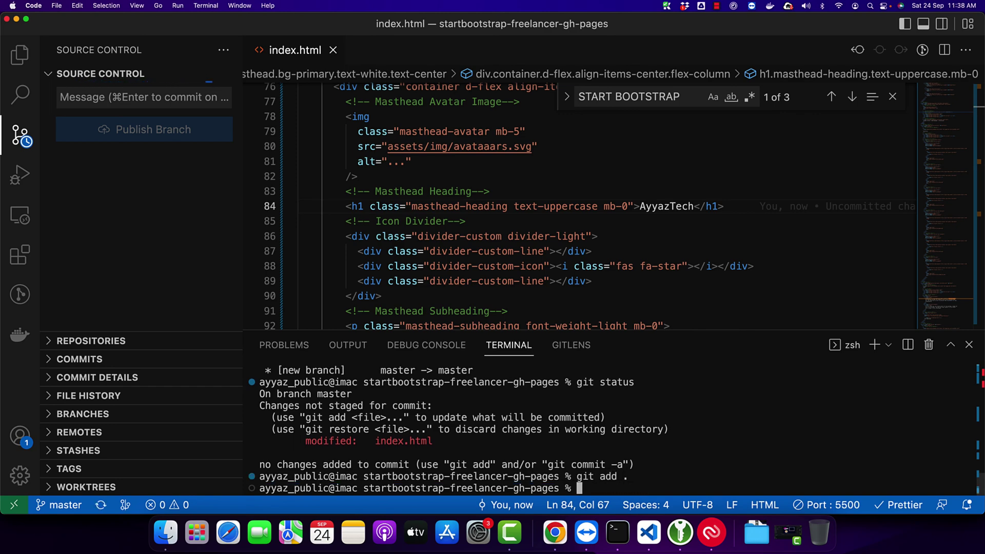
Step: Commit with message "change" and push to origin master
type("git commit -m \"")
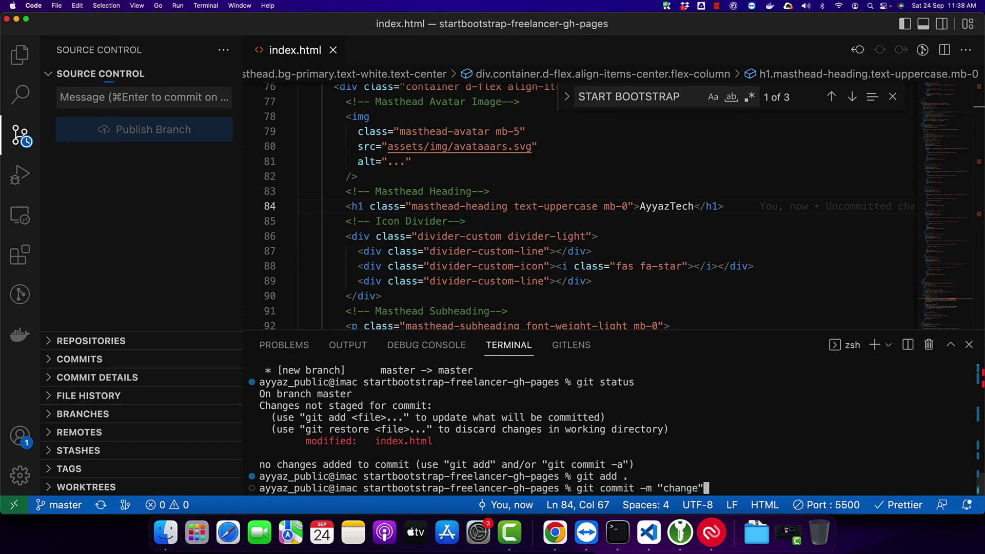
type("change\"")
key("Return")
type("git pus")
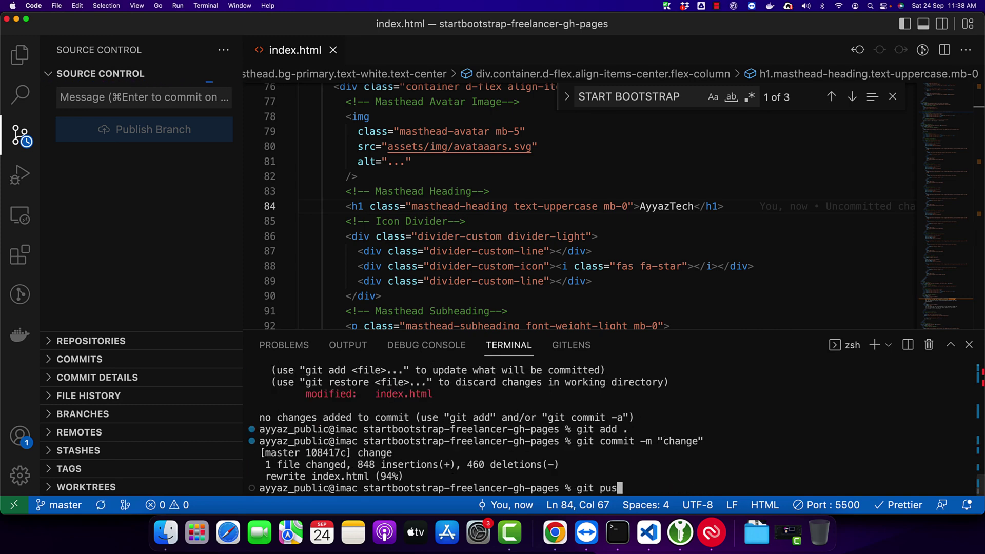
type("h origin master")
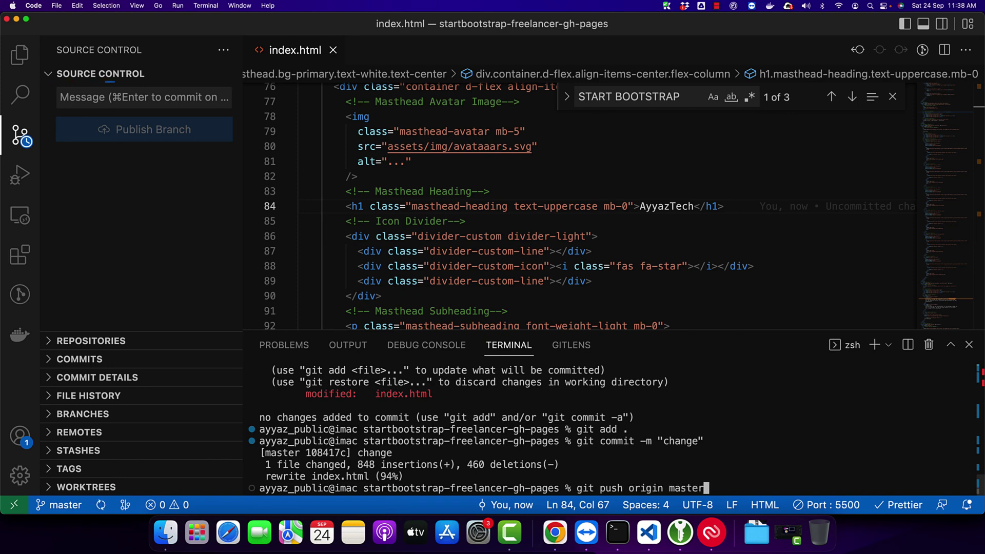
key("Return")
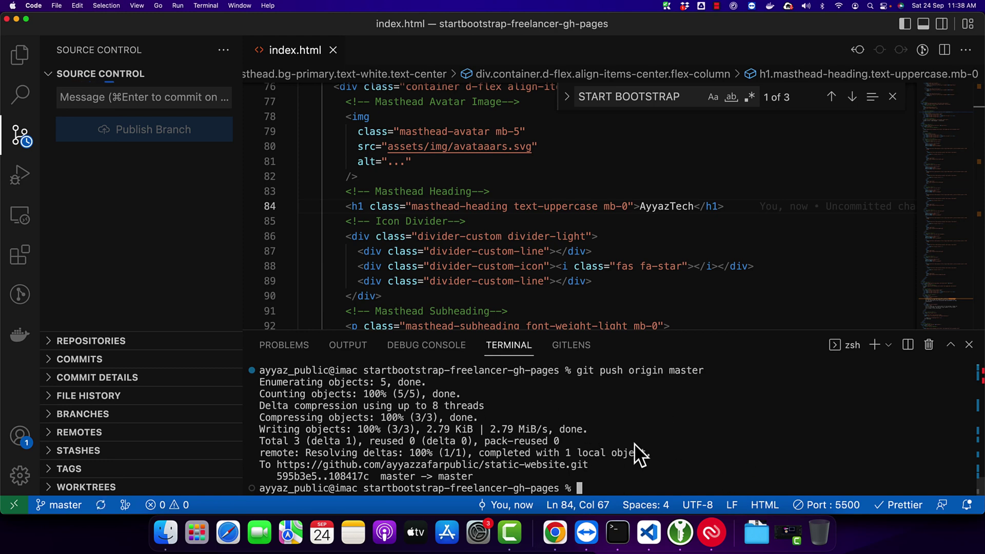
key("super+Tab")
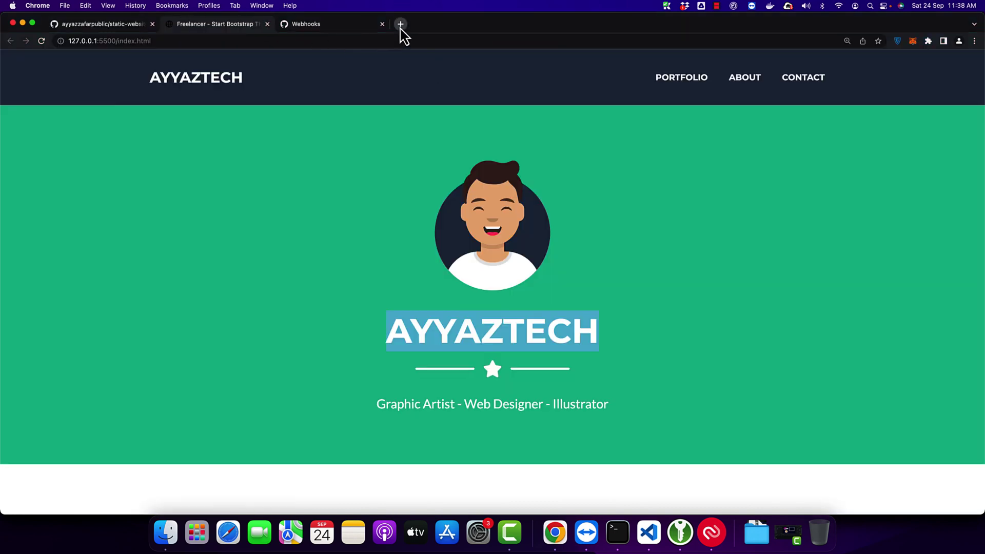
Step: Load test.ayyaztech.com in a new tab and verify the AYYAZTECH brand and hero heading
left_click(401, 24)
type("test.ayyaztech.com")
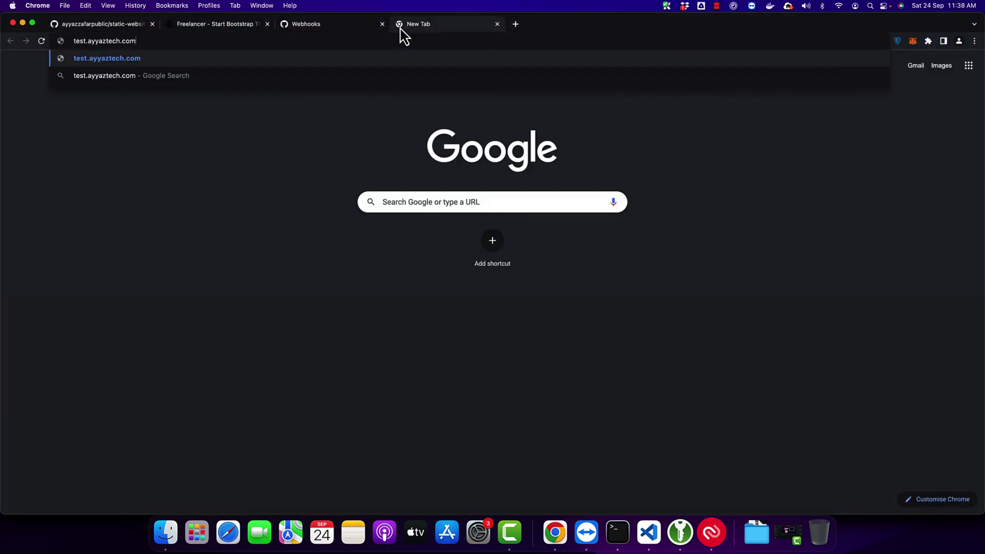
key("Return")
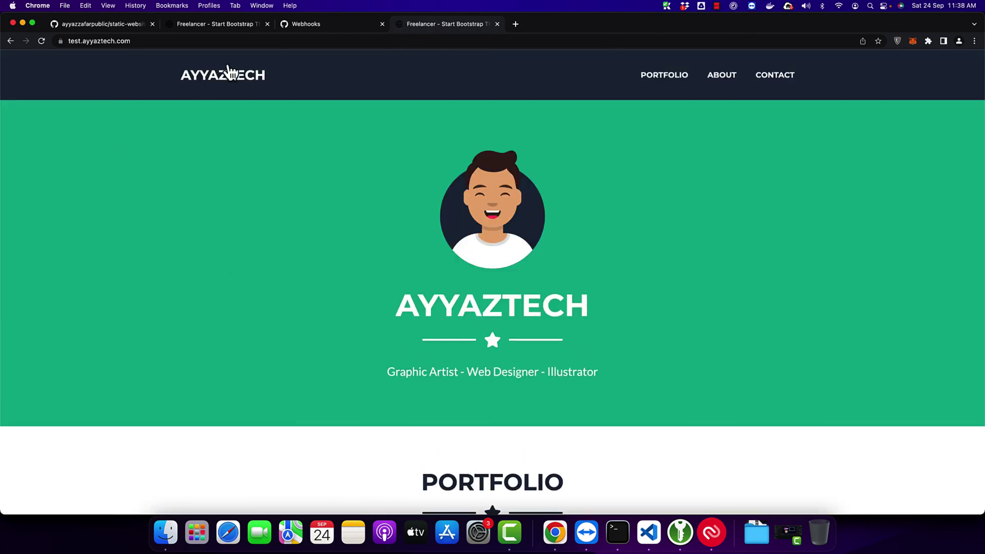
left_click_drag(292, 87, 132, 83)
left_click_drag(387, 314, 600, 308)
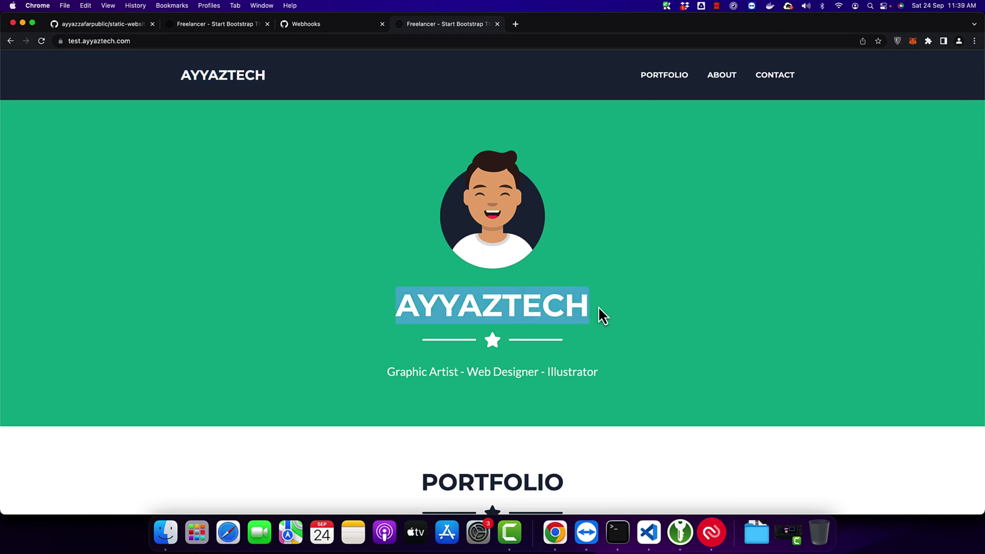
left_click(598, 306)
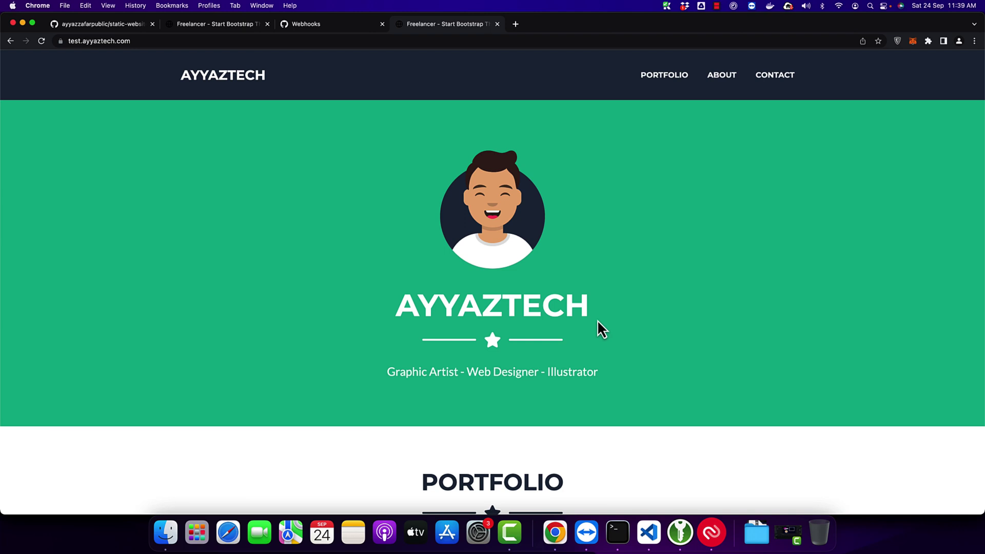